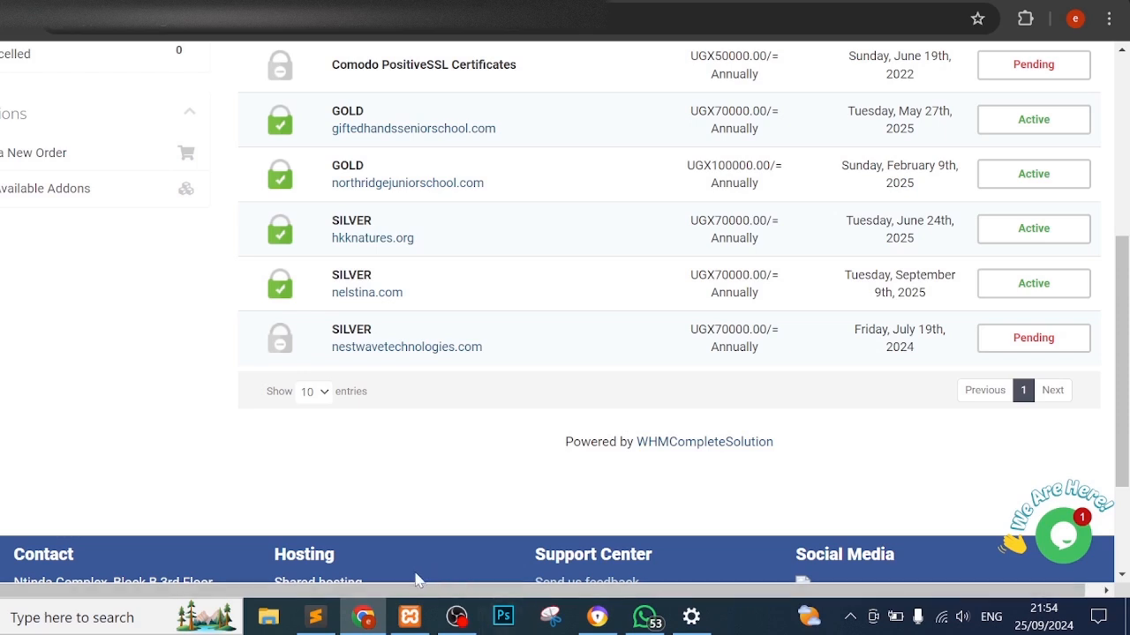
# Switch to the XAMPP control panel to check the Apache and MySQL modules, and return to the browser
pyautogui.click(411, 616)
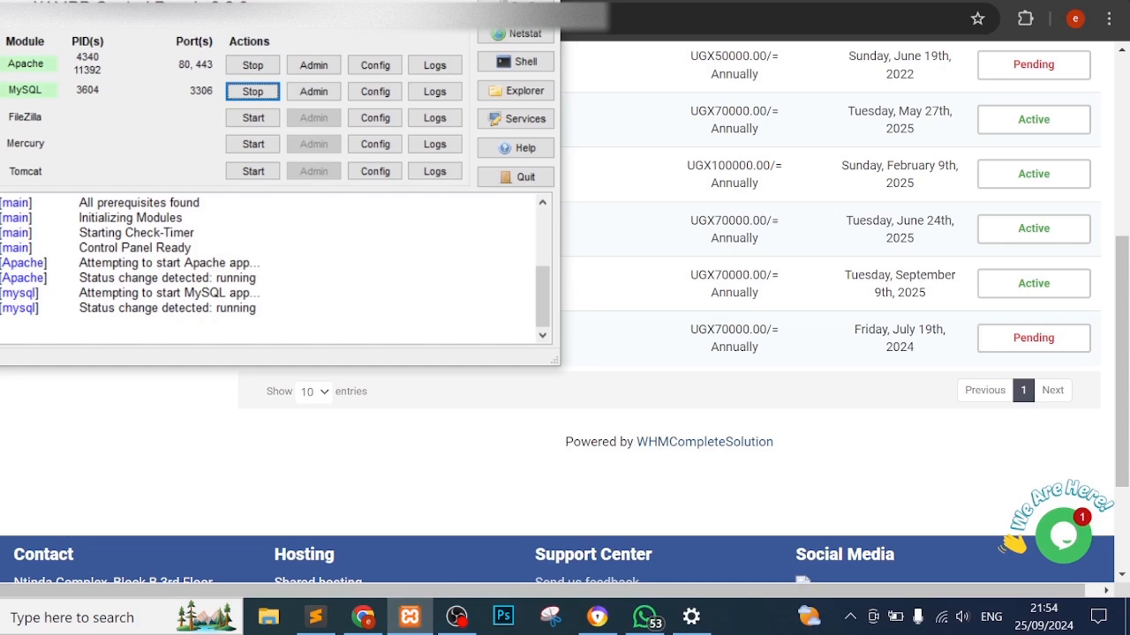
pyautogui.moveTo(265, 0); pyautogui.dragTo(288, 1)
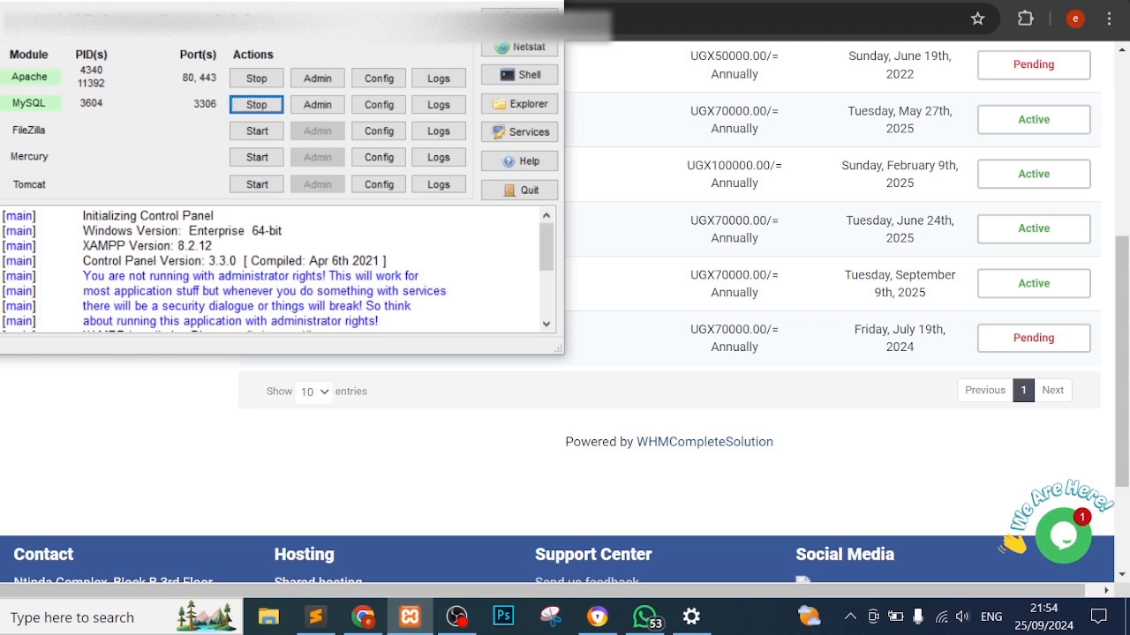
pyautogui.click(452, 1)
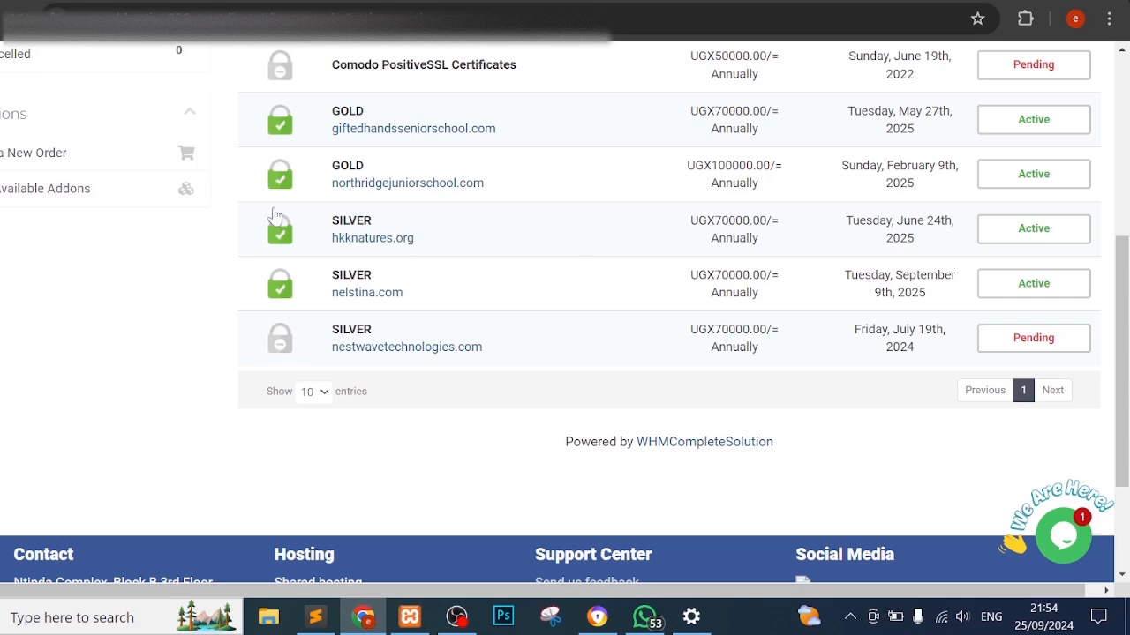
# Open the hkknatures.org hosting product and launch its File Manager
pyautogui.click(411, 237)
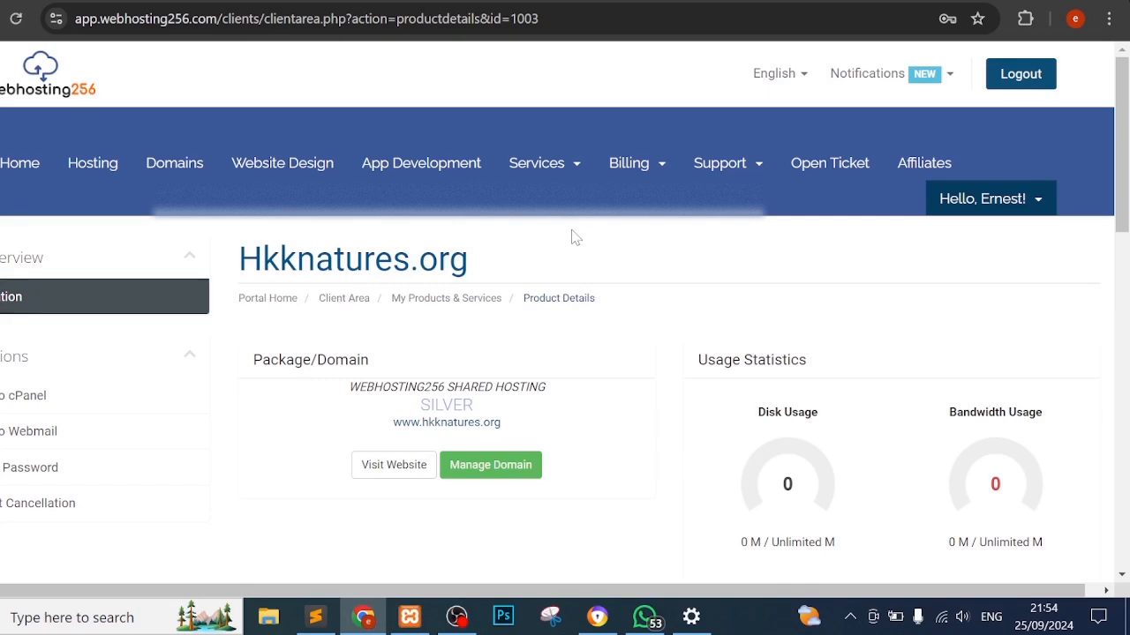
pyautogui.scroll(-2, 575, 237)
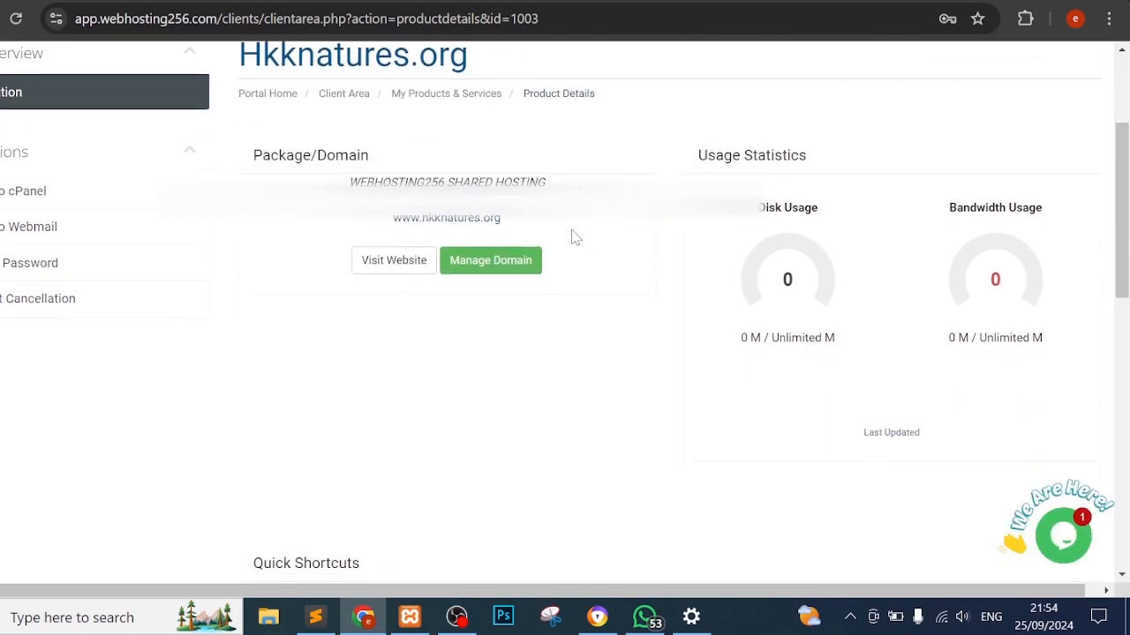
pyautogui.scroll(-3, 336, 318)
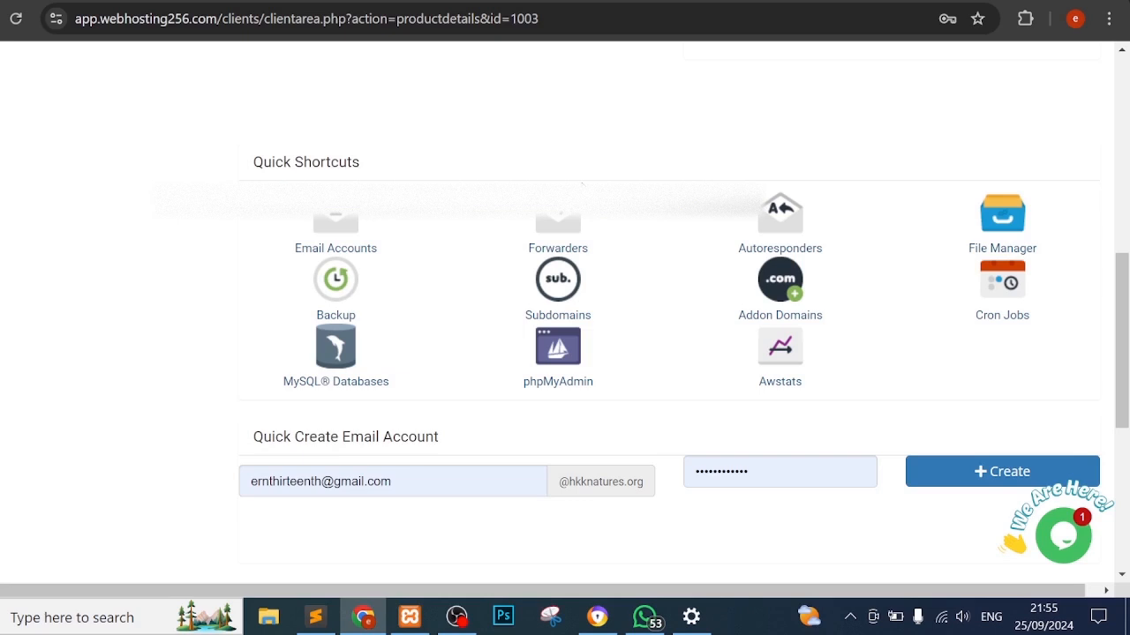
pyautogui.click(1006, 207)
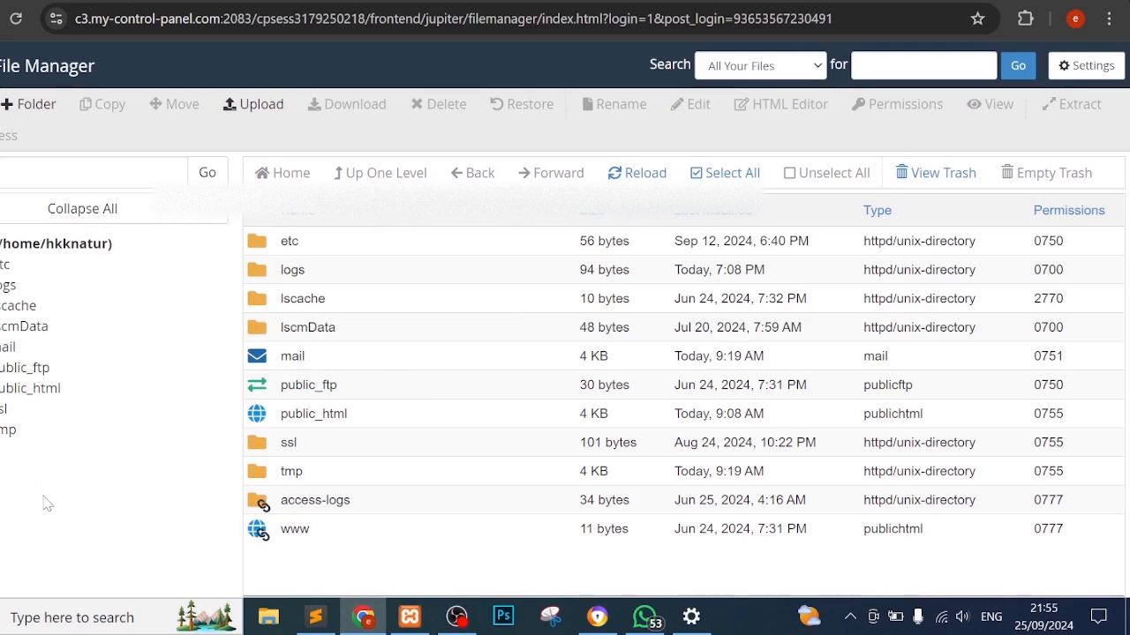
pyautogui.hotkey('ctrl', '+')
pyautogui.hotkey('ctrl', '+')
pyautogui.hotkey('ctrl', '+')
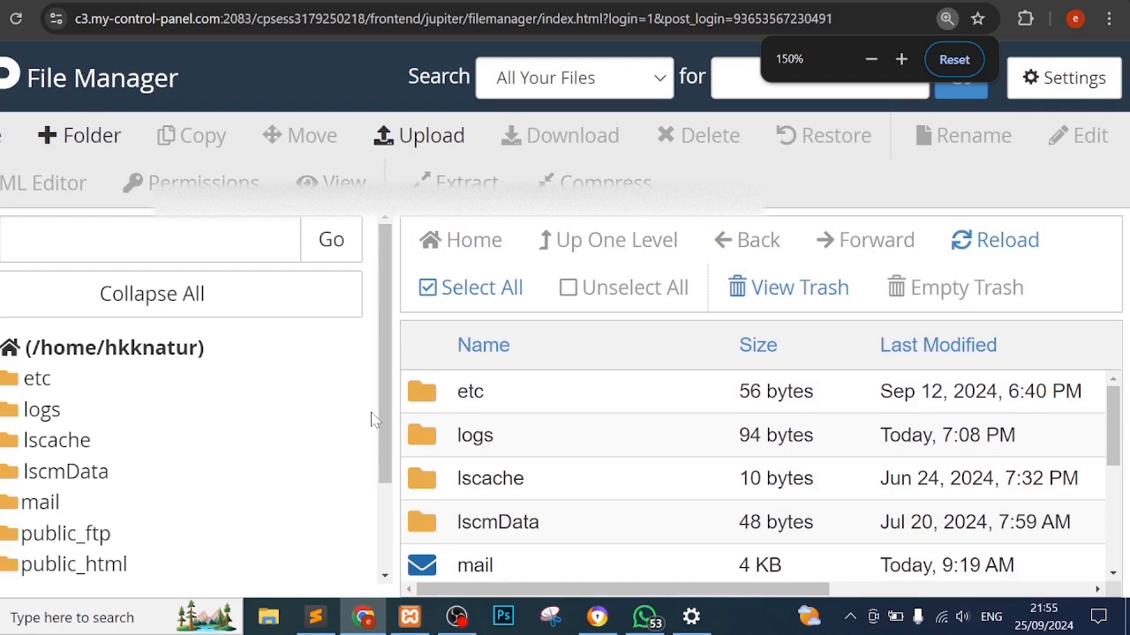
pyautogui.scroll(-3, 673, 479)
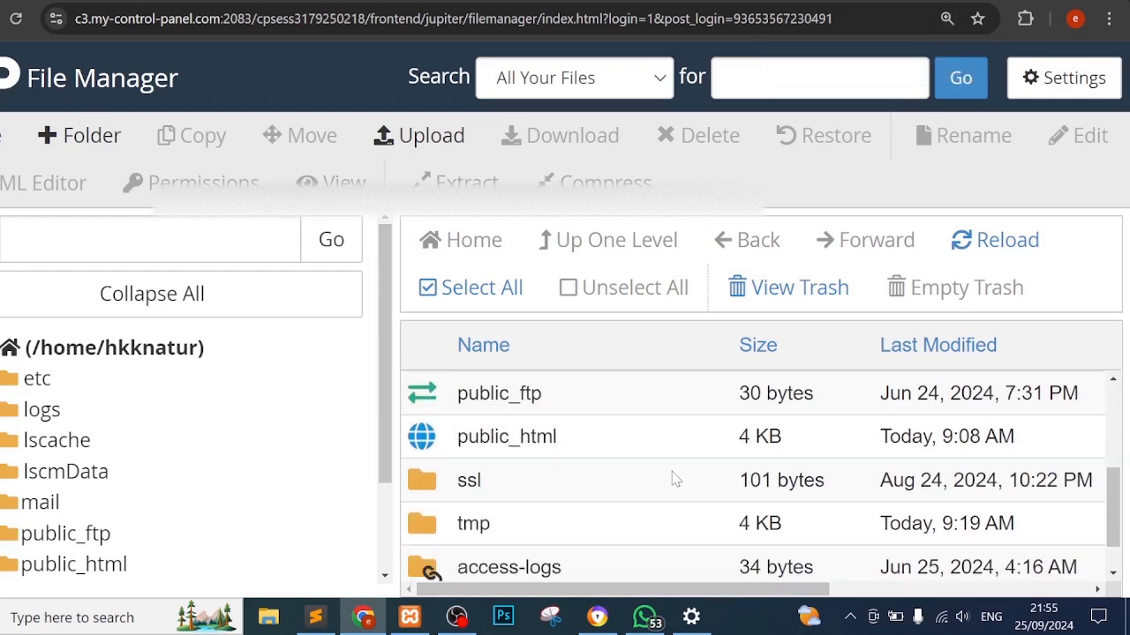
pyautogui.scroll(-1, 673, 480)
pyautogui.hotkey('ctrl', '-')
pyautogui.hotkey('ctrl', '-')
pyautogui.hotkey('ctrl', '-')
pyautogui.hotkey('ctrl', '-')
pyautogui.hotkey('ctrl', '-')
pyautogui.hotkey('ctrl', '-')
pyautogui.hotkey('ctrl', '-')
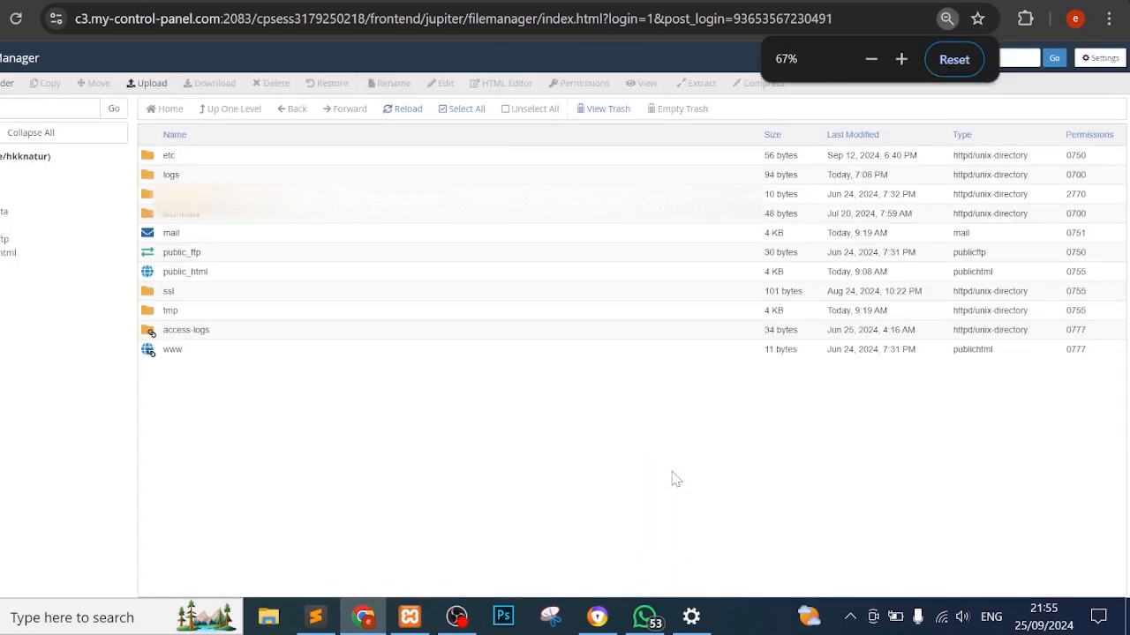
pyautogui.click(938, 63)
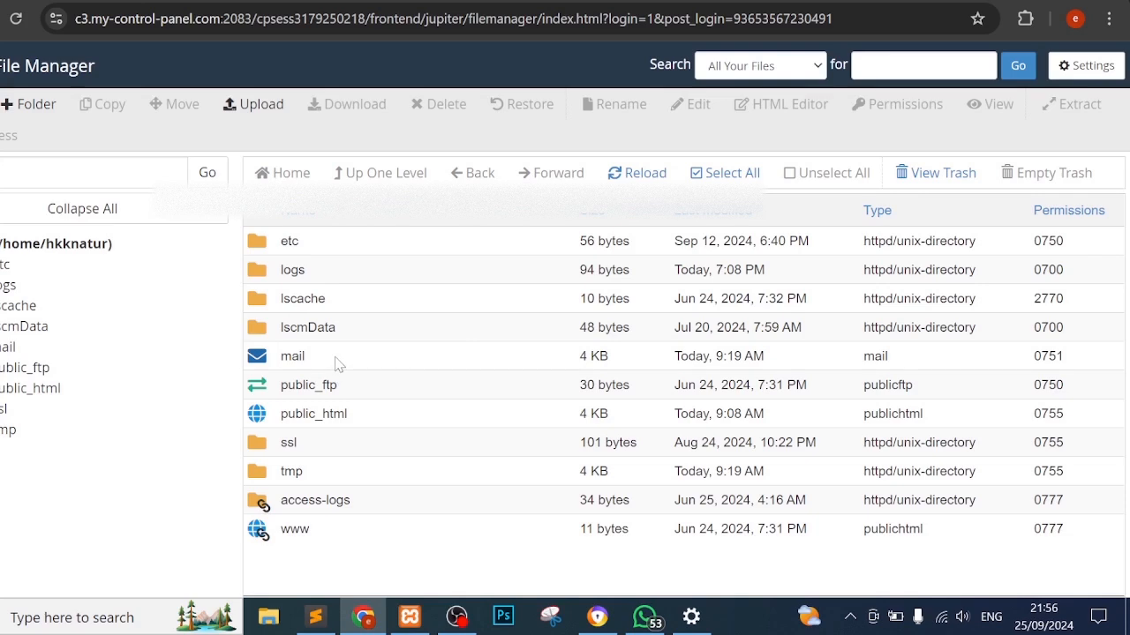
# Open the public_html folder and look through its folders and files, selecting index.php
pyautogui.doubleClick(385, 412)
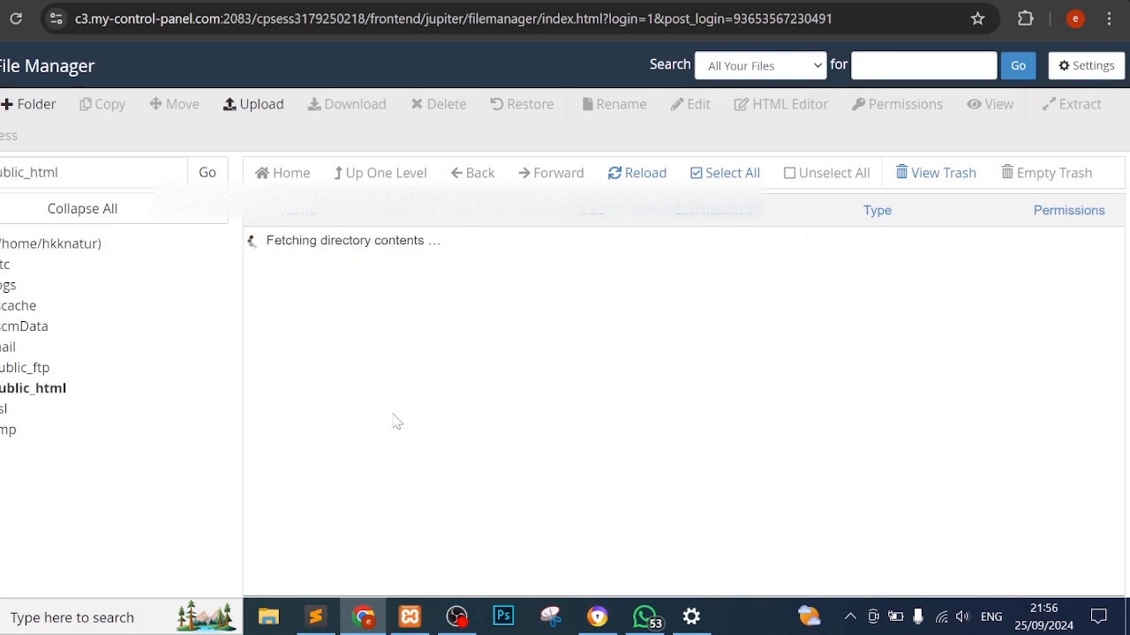
pyautogui.scroll(-3, 399, 386)
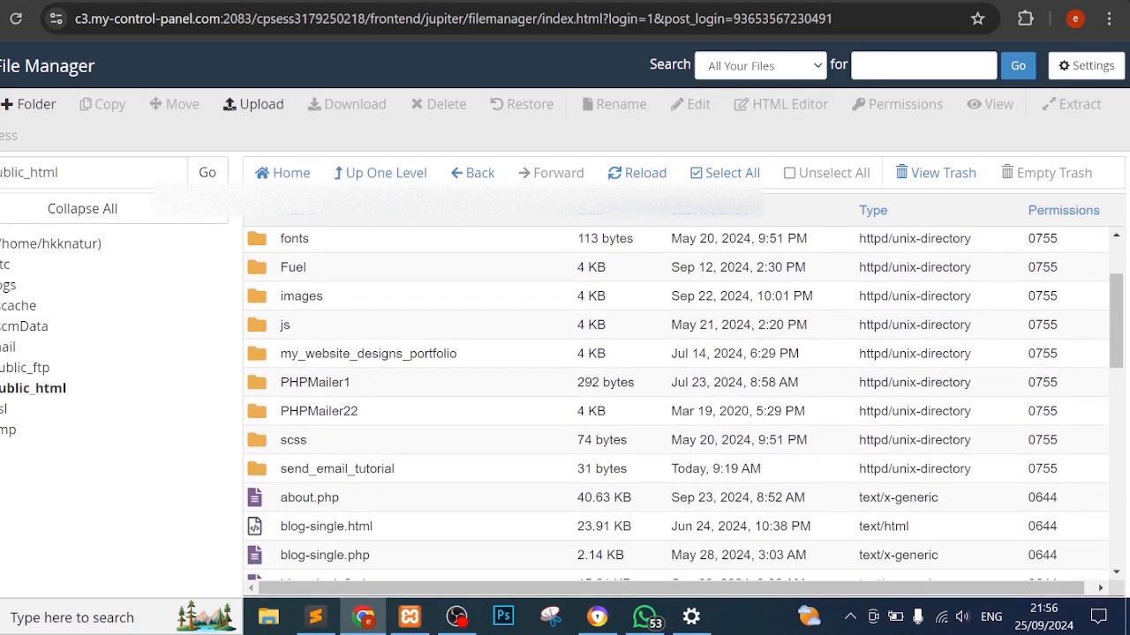
pyautogui.scroll(-2, 596, 369)
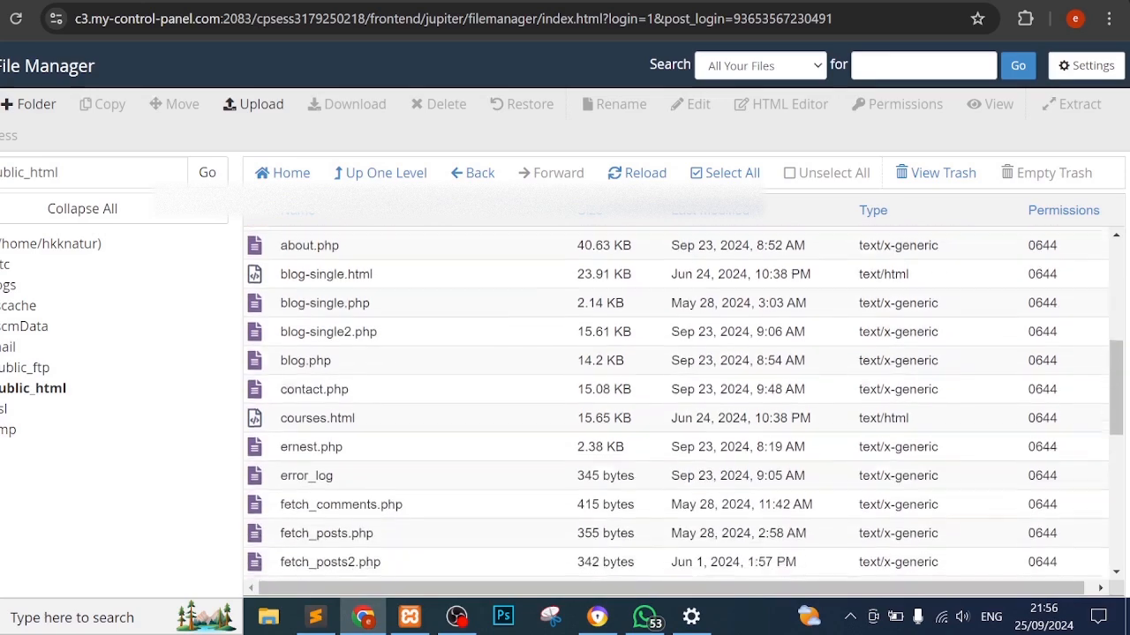
pyautogui.scroll(5, 596, 369)
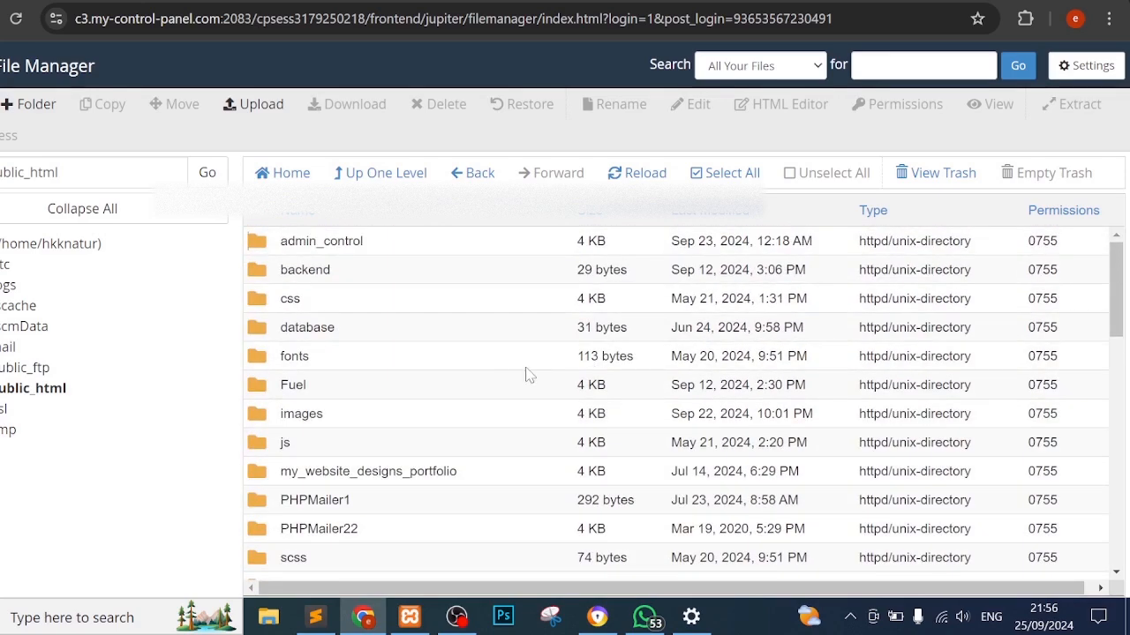
pyautogui.scroll(-2, 527, 477)
pyautogui.scroll(-3, 527, 477)
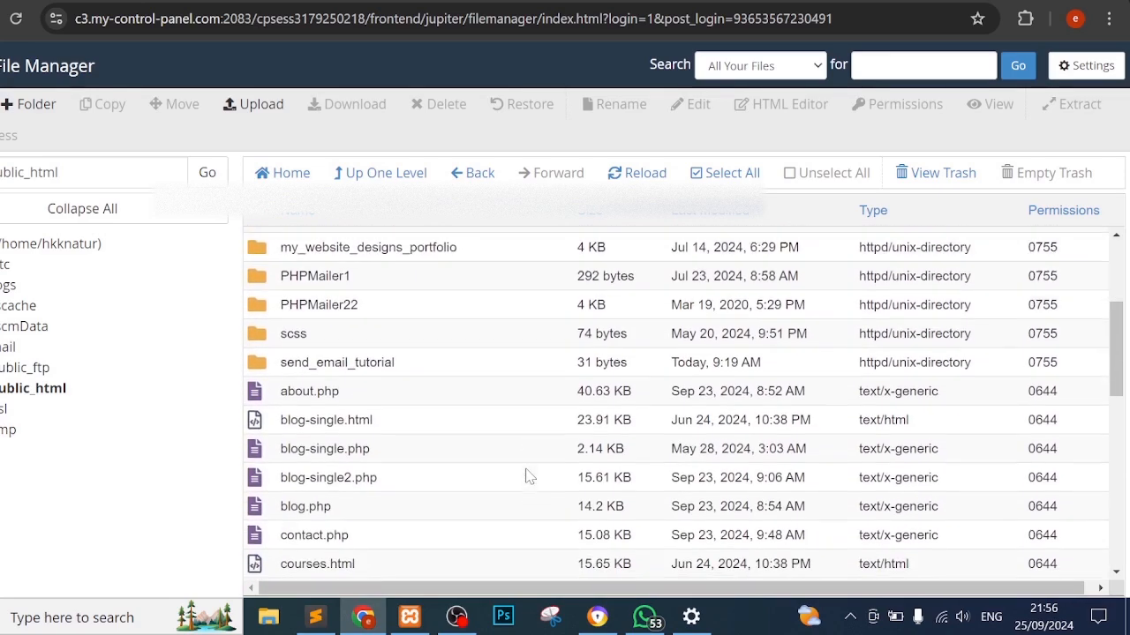
pyautogui.scroll(-1, 542, 454)
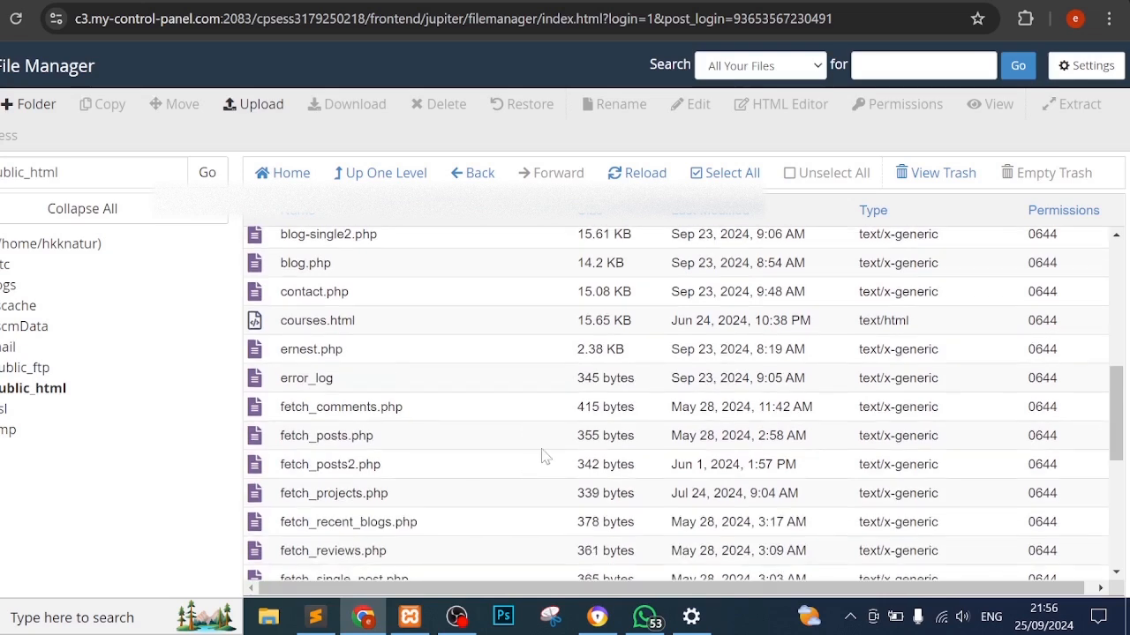
pyautogui.scroll(-2, 542, 454)
pyautogui.scroll(-3, 631, 474)
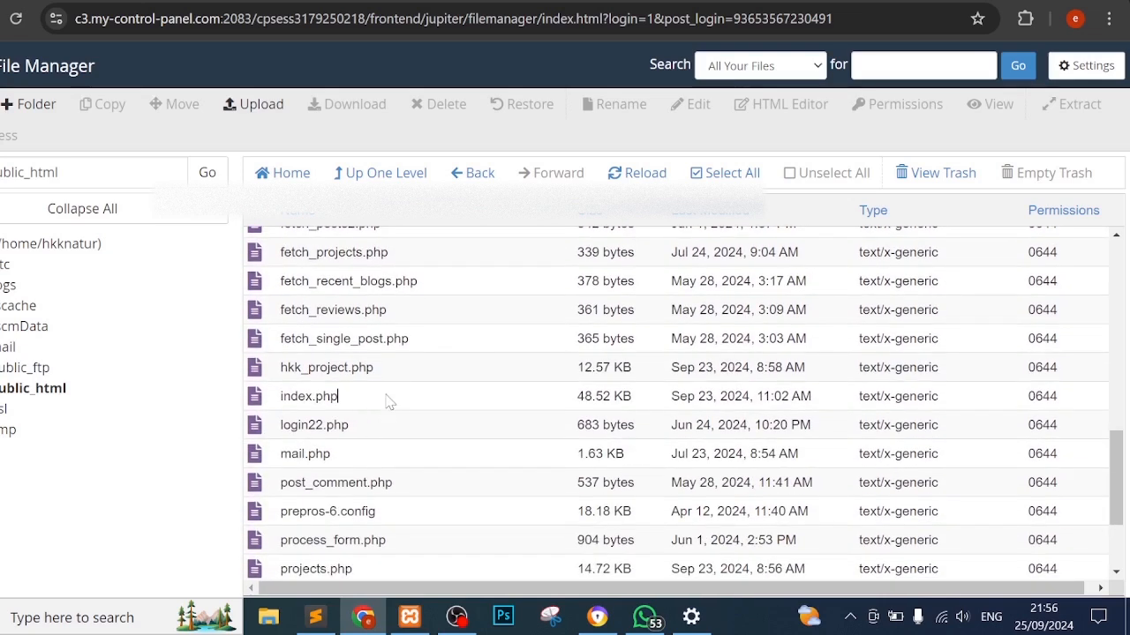
pyautogui.click(387, 399)
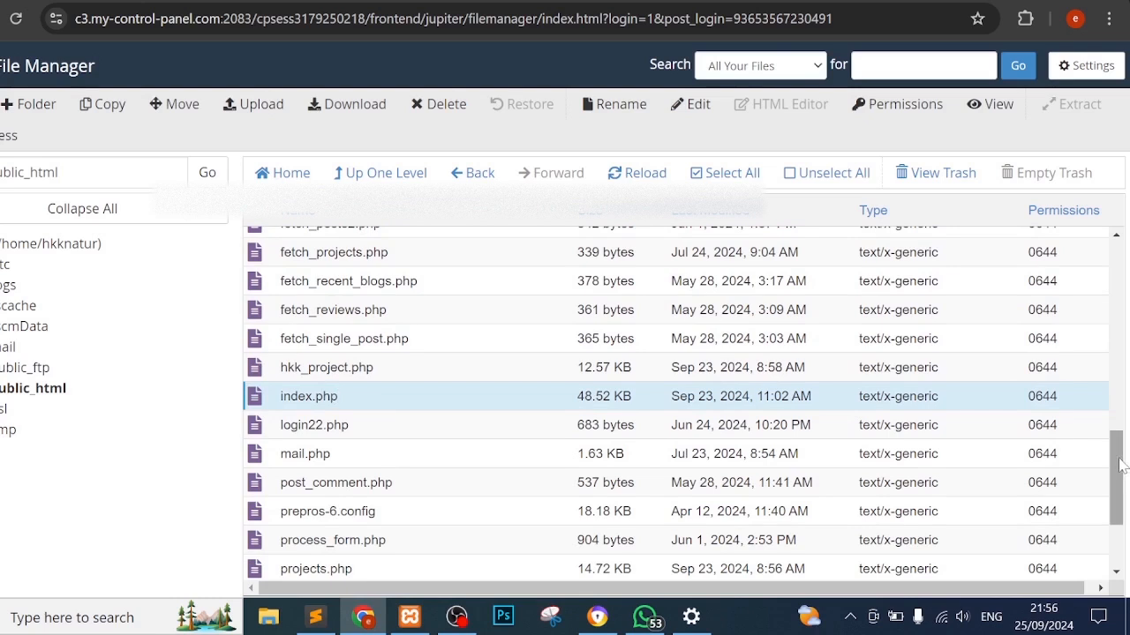
pyautogui.moveTo(1120, 459); pyautogui.dragTo(1119, 465)
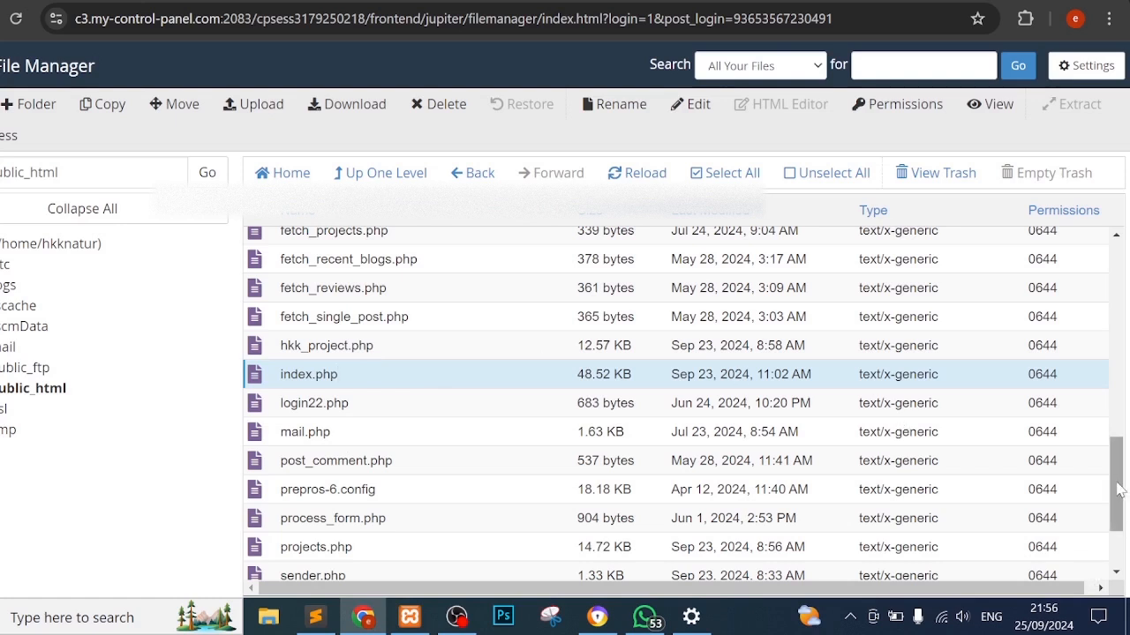
pyautogui.moveTo(1118, 491); pyautogui.dragTo(1118, 232)
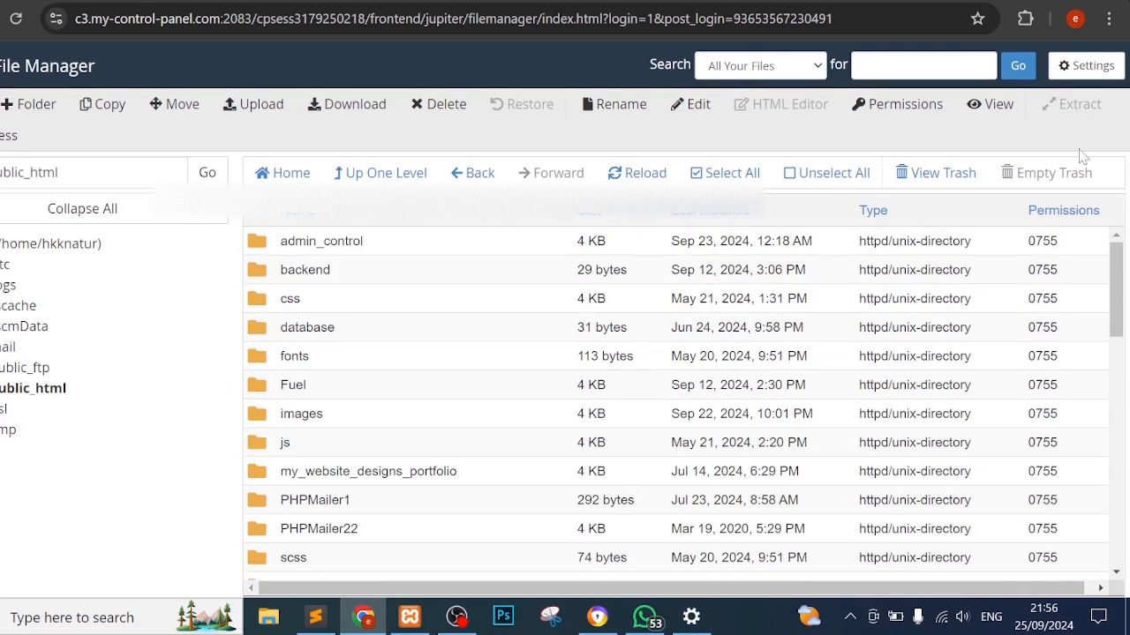
# Switch to File Explorer, go from the pinned backend folder up to htdocs, and maximise the window
pyautogui.click(283, 628)
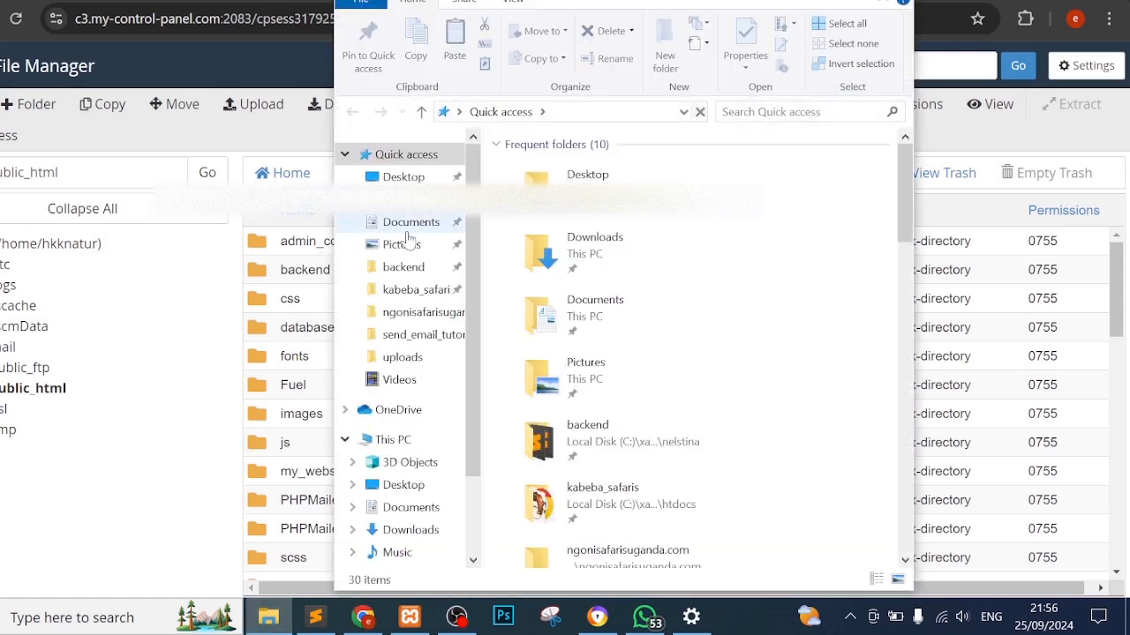
pyautogui.click(399, 266)
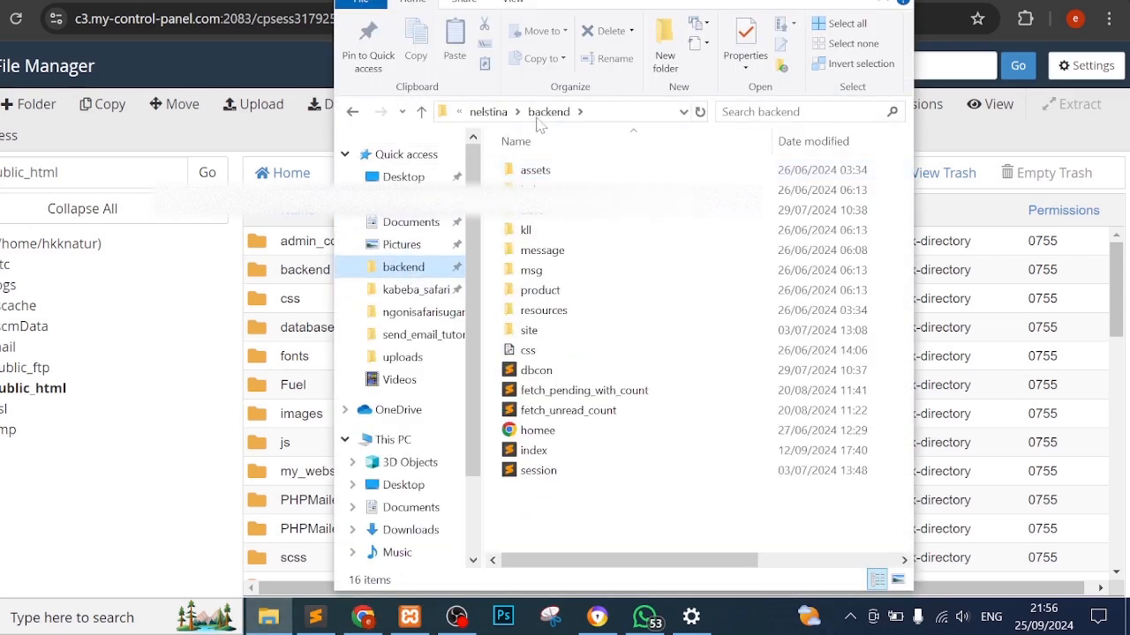
pyautogui.click(488, 112)
pyautogui.click(484, 111)
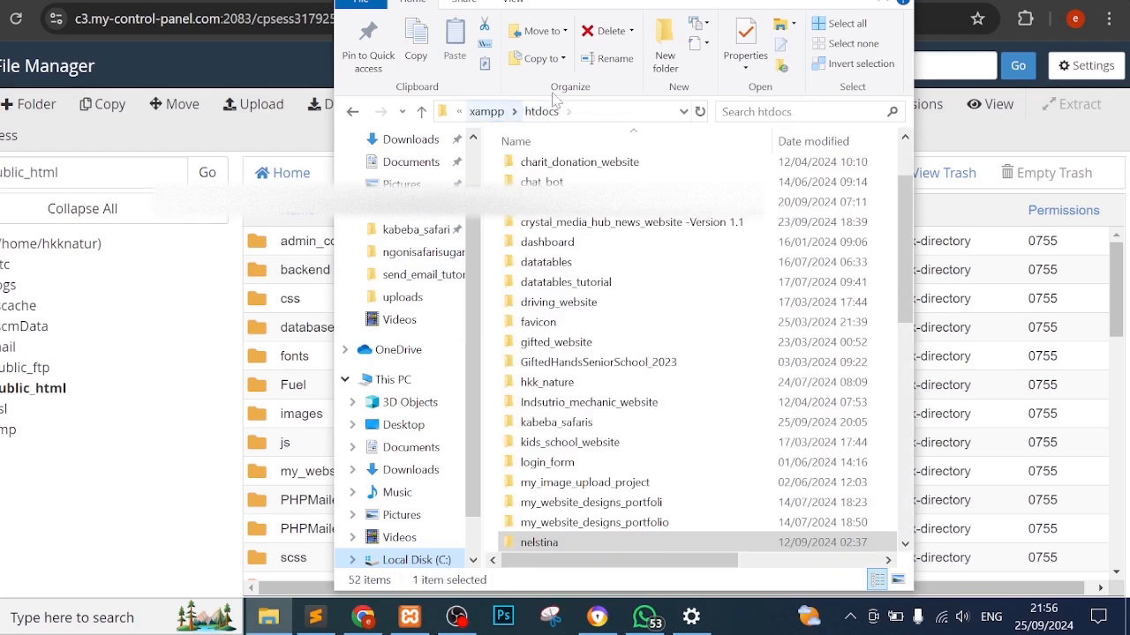
pyautogui.click(853, 1)
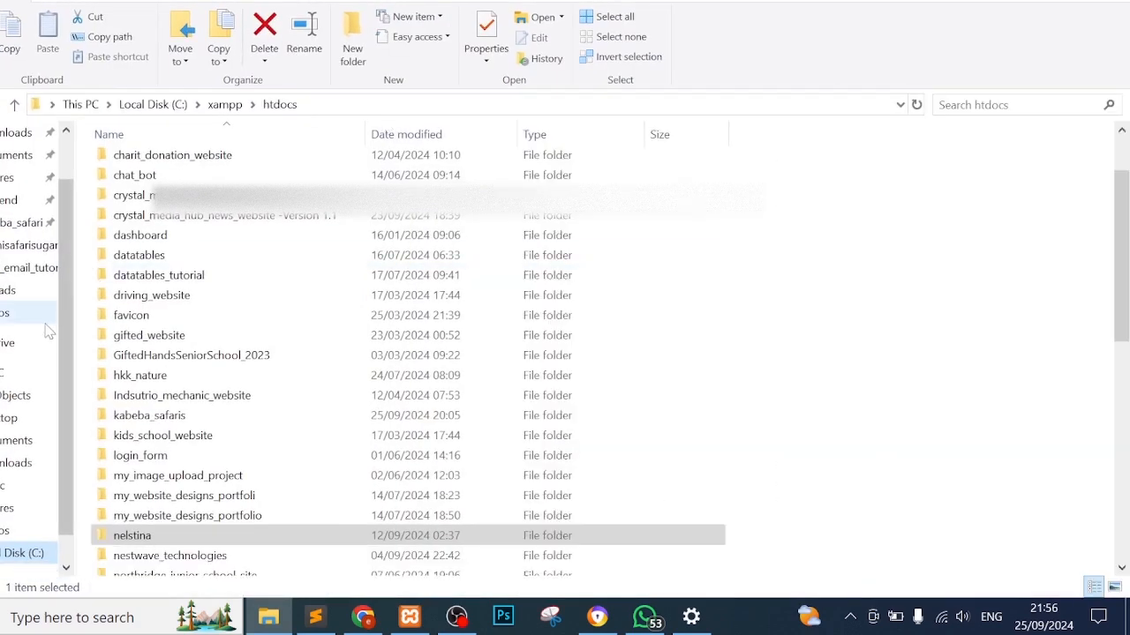
# Browse from This PC to C:\xampp\htdocs and look through the local project folders
pyautogui.click(23, 372)
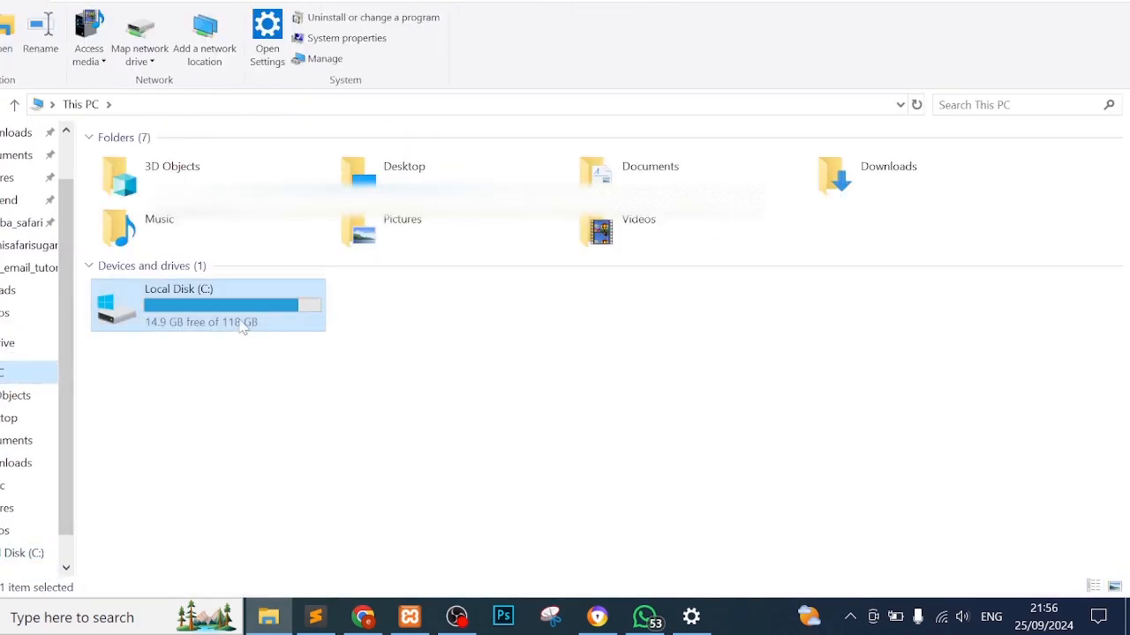
pyautogui.doubleClick(243, 324)
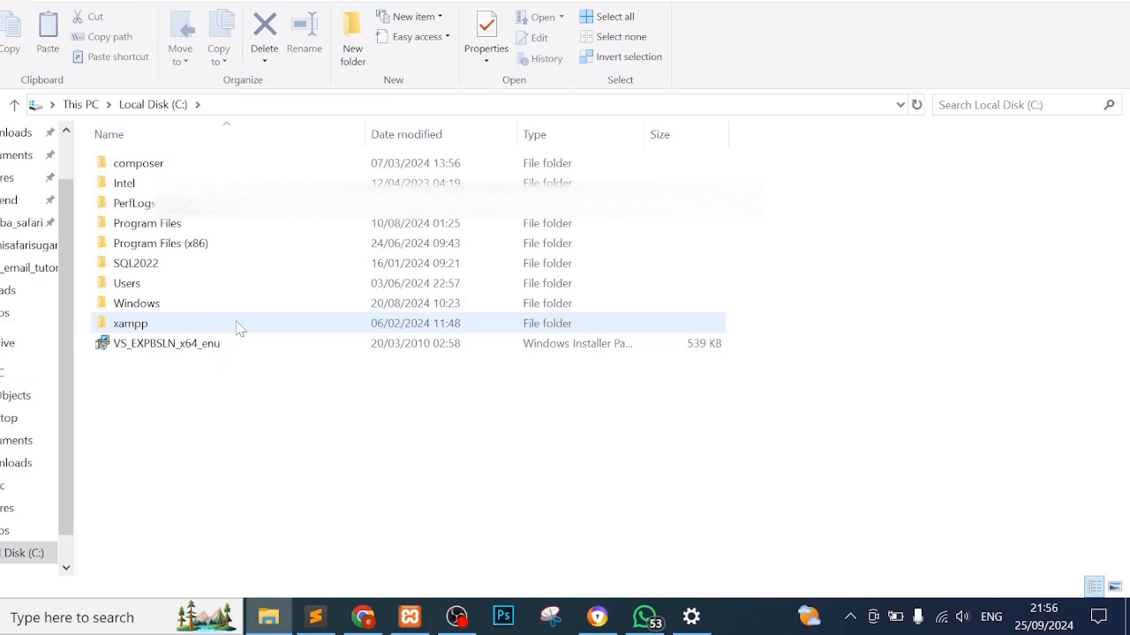
pyautogui.doubleClick(237, 325)
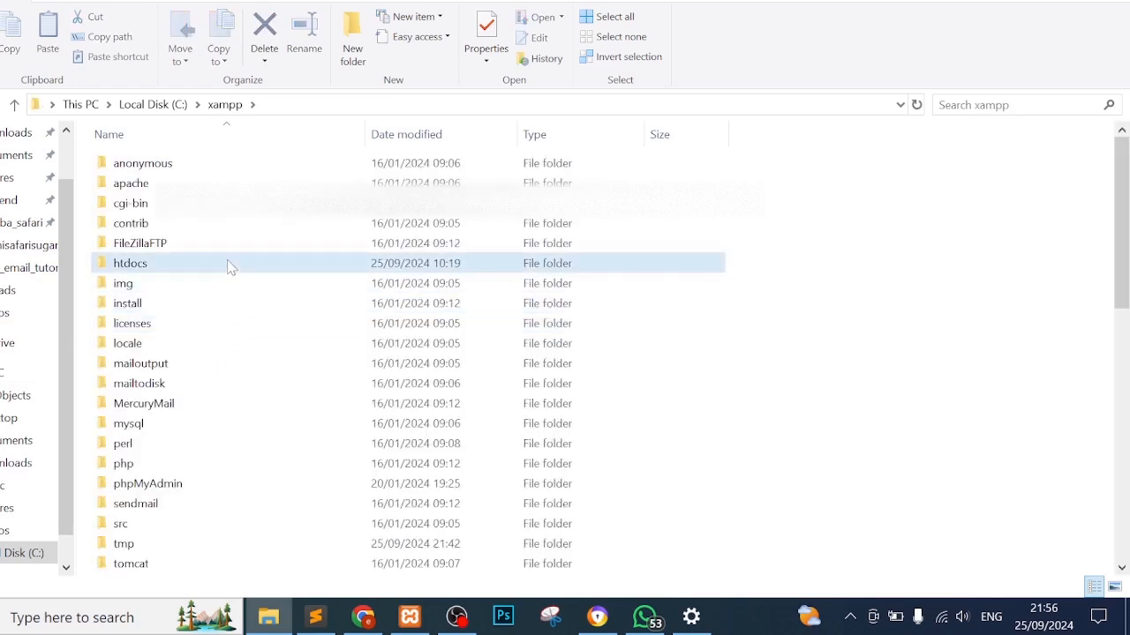
pyautogui.doubleClick(227, 264)
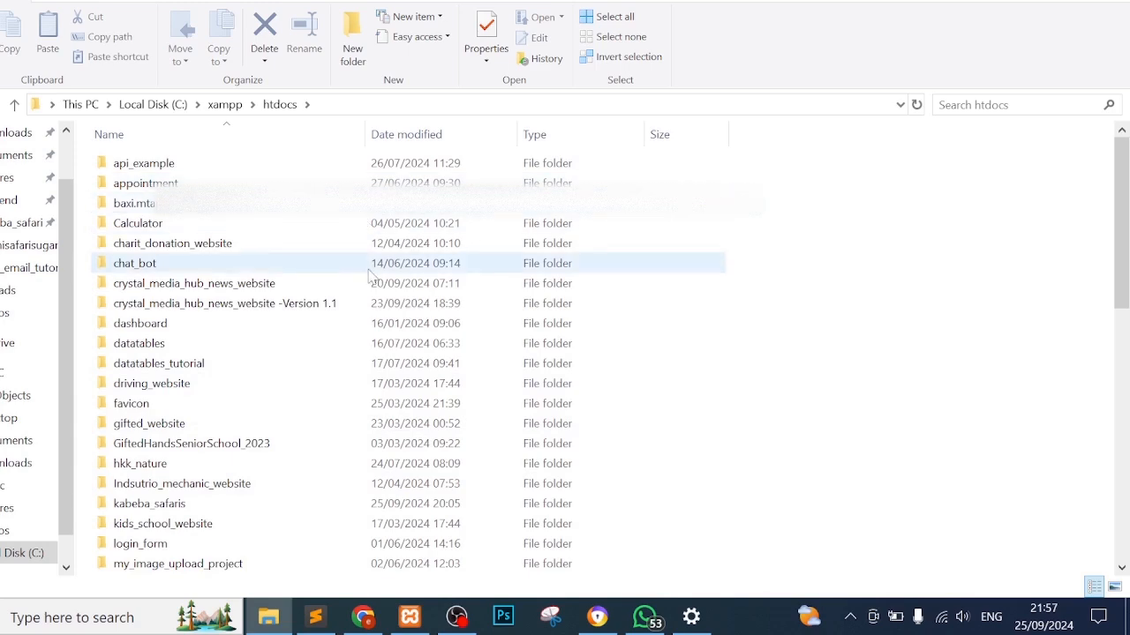
pyautogui.scroll(-10, 459, 292)
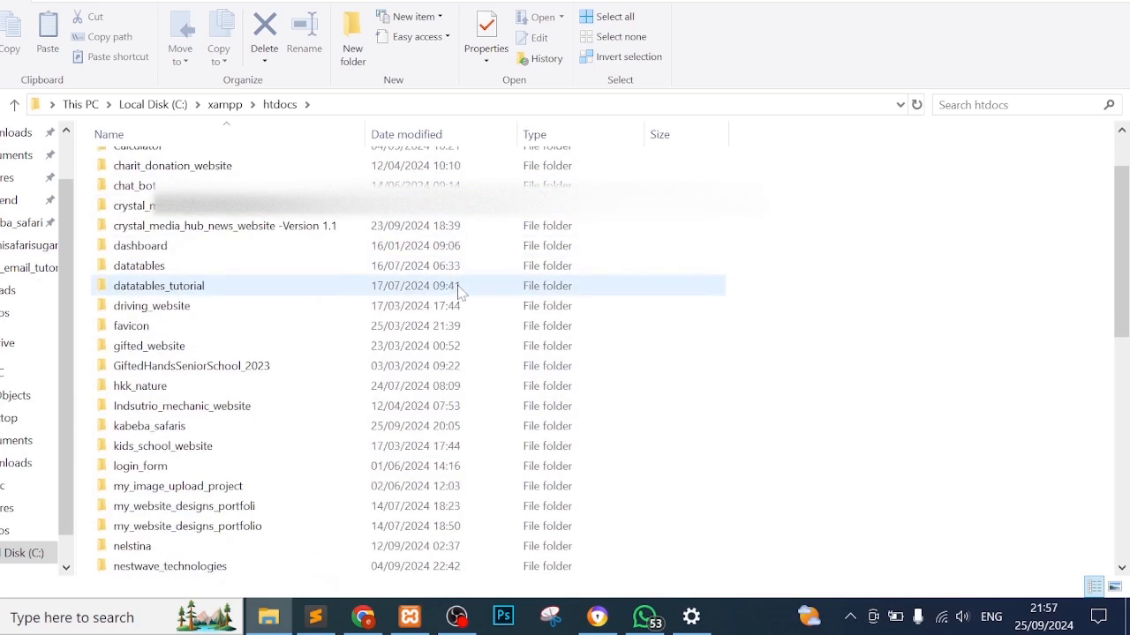
pyautogui.scroll(-1, 459, 291)
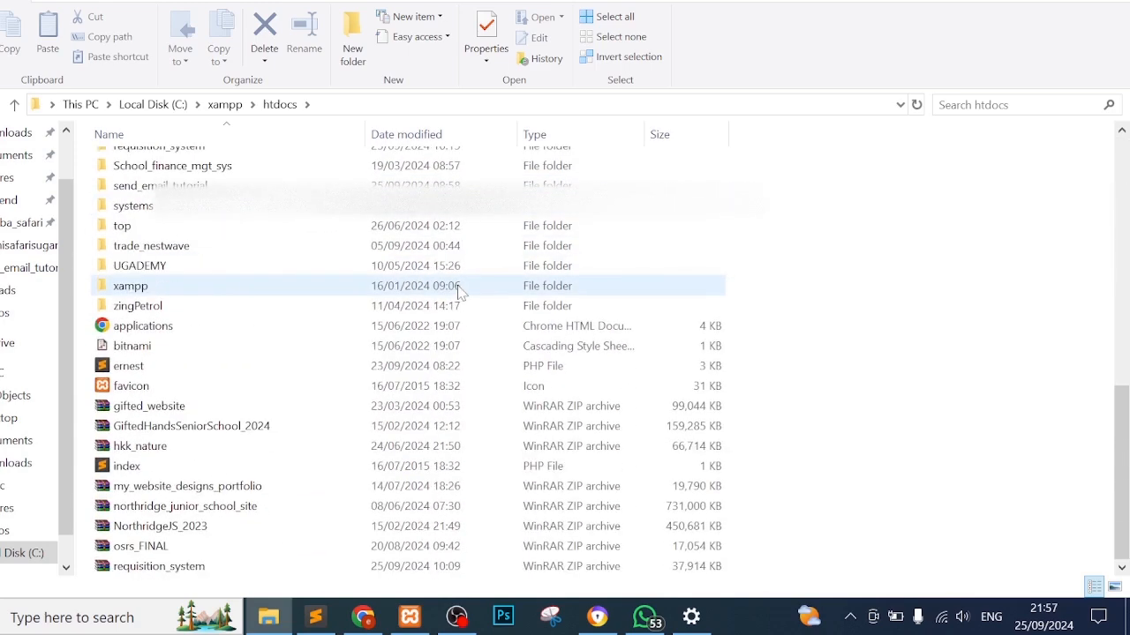
pyautogui.scroll(10, 459, 291)
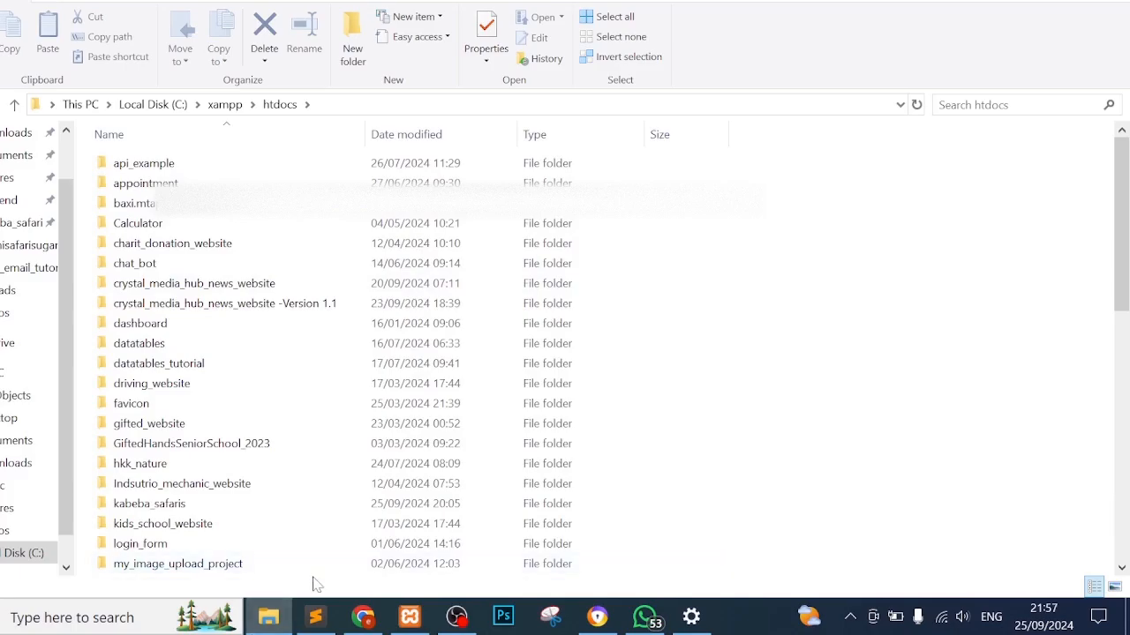
# Switch back to the cPanel File Manager in Chrome and review the public_html folder listing
pyautogui.click(315, 616)
pyautogui.click(362, 617)
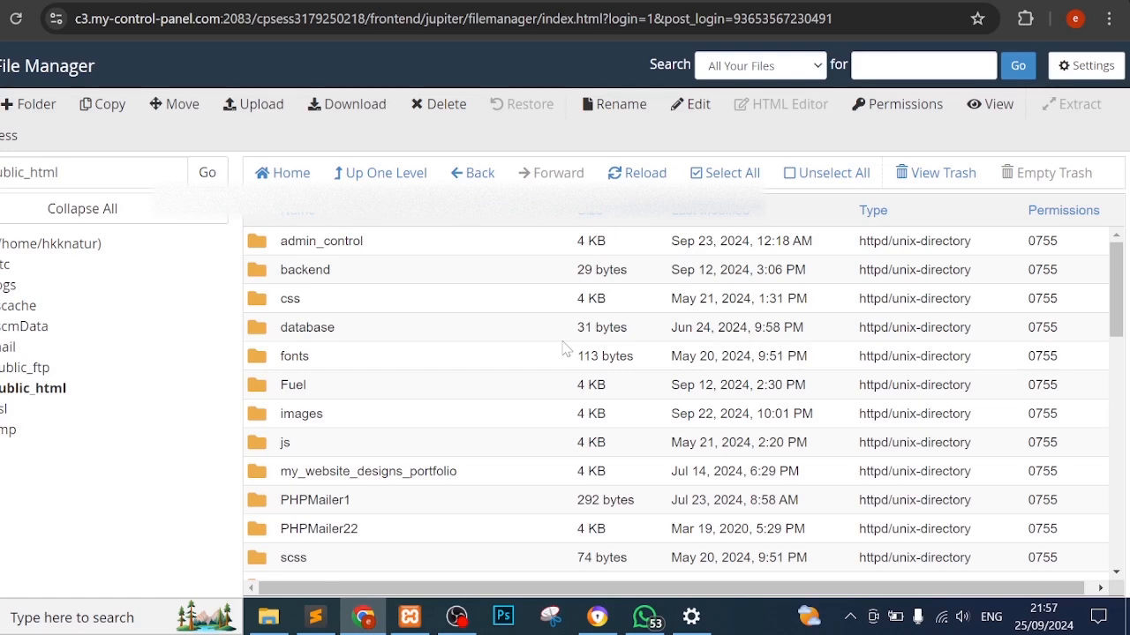
pyautogui.scroll(-2, 517, 381)
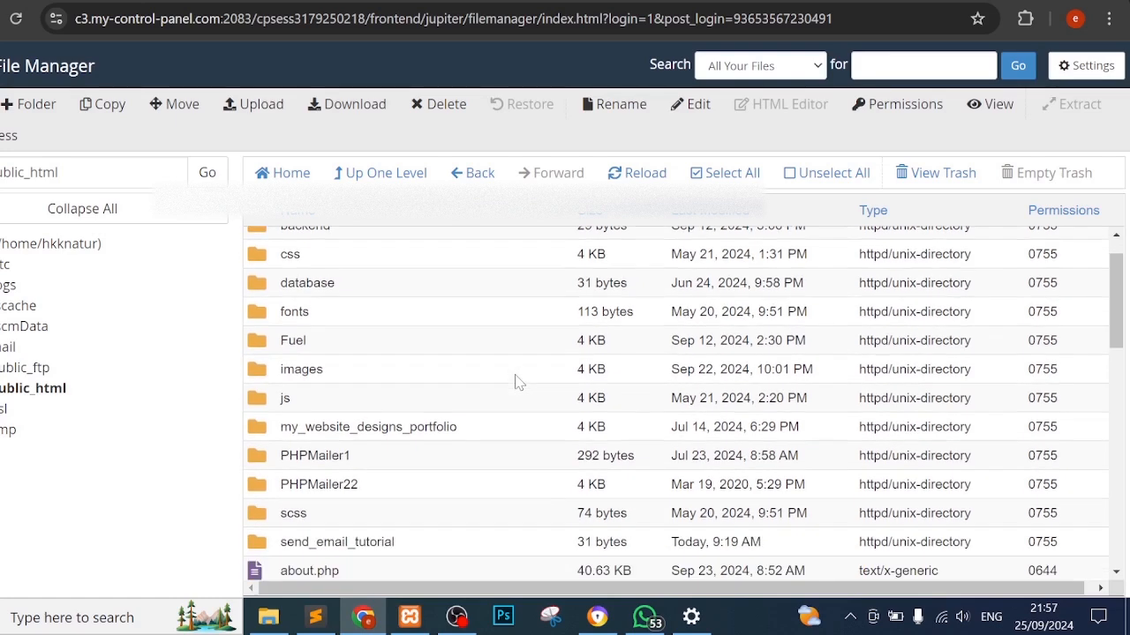
pyautogui.scroll(2, 517, 379)
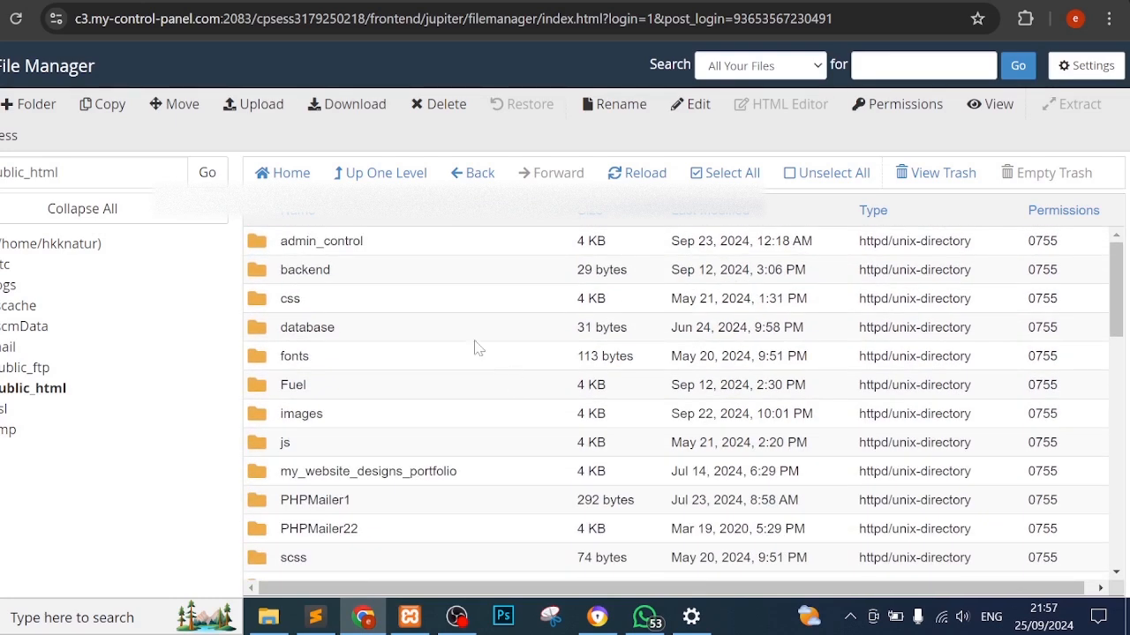
# Look through the files in the nested backend folder of public_html and return to public_html
pyautogui.doubleClick(409, 274)
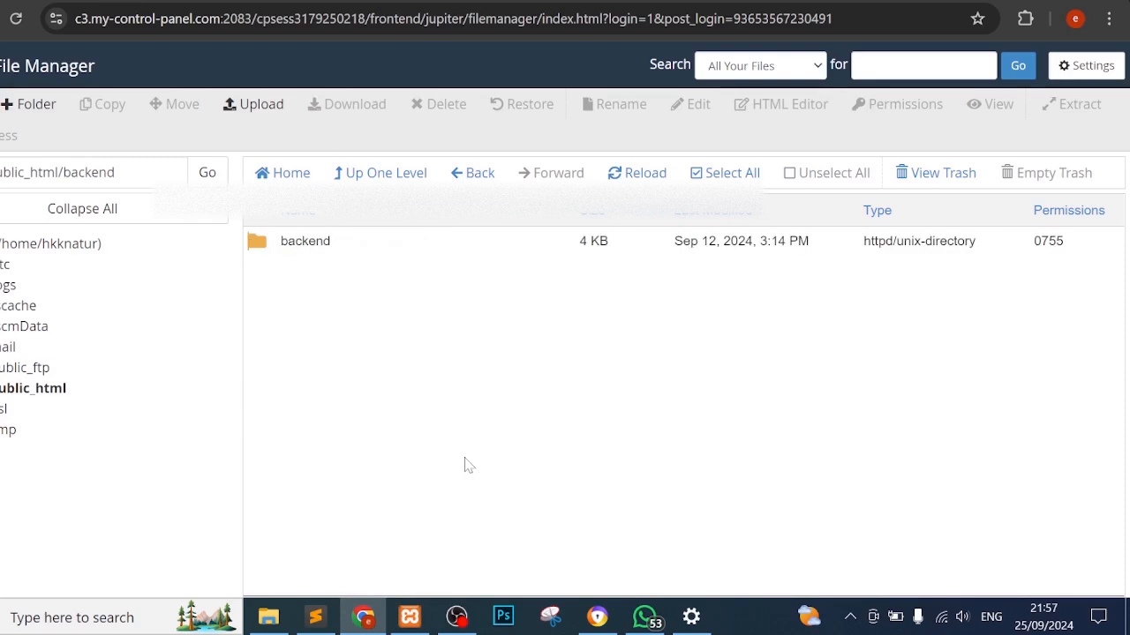
pyautogui.doubleClick(415, 251)
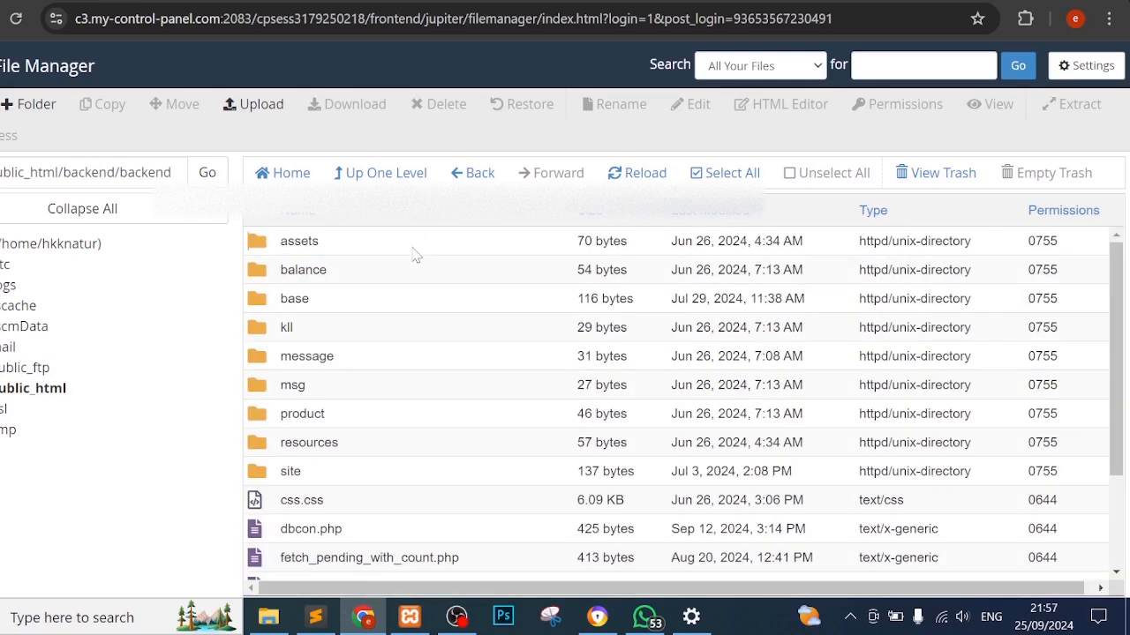
pyautogui.scroll(-3, 442, 476)
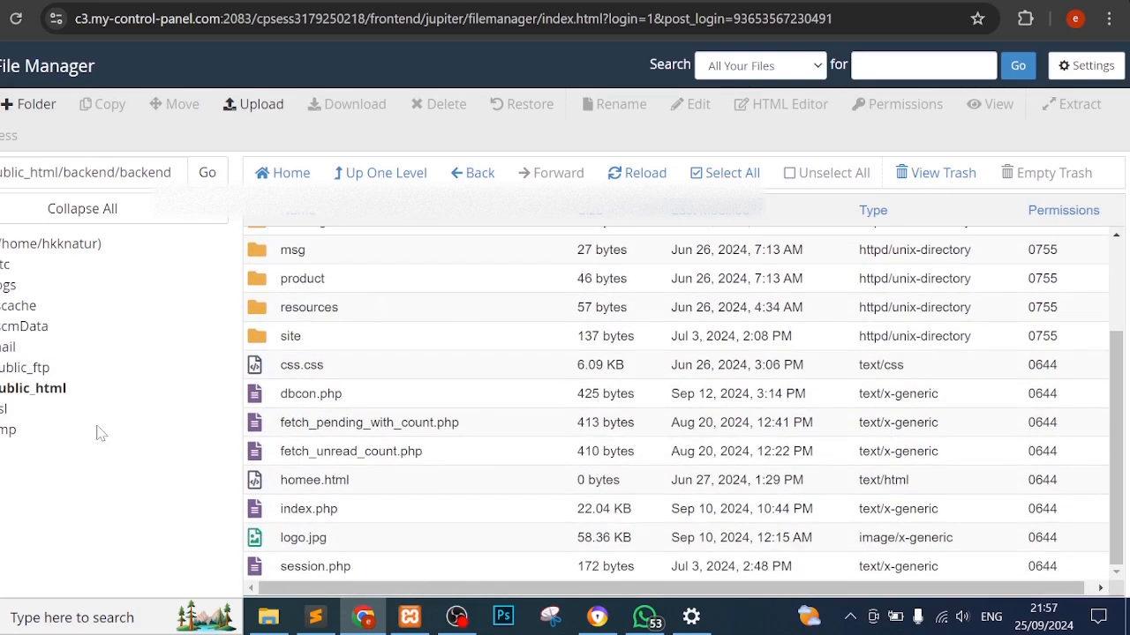
pyautogui.click(53, 390)
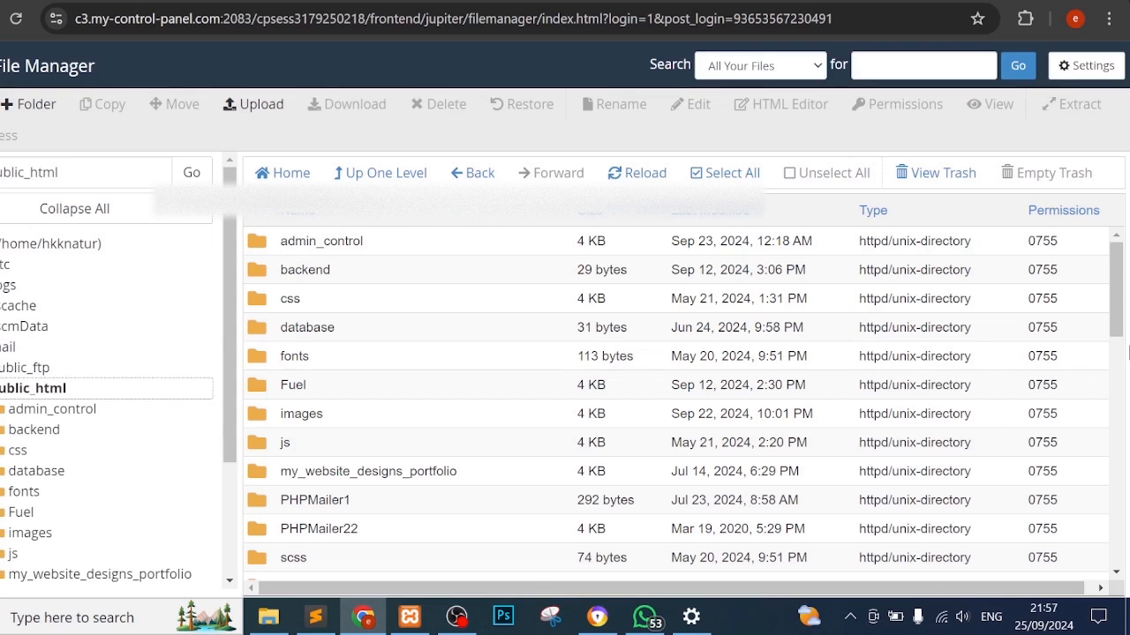
pyautogui.moveTo(1120, 311); pyautogui.dragTo(529, 57)
# Open the upload page for public_html and look through the local htdocs folders and archives in File Explorer
pyautogui.click(251, 105)
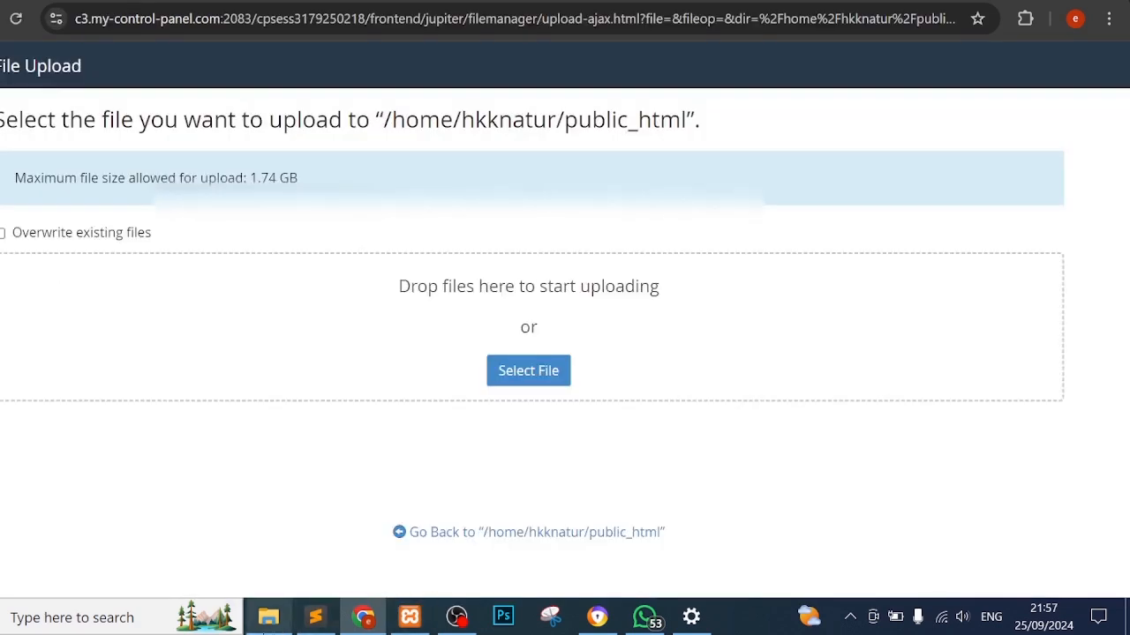
pyautogui.click(269, 617)
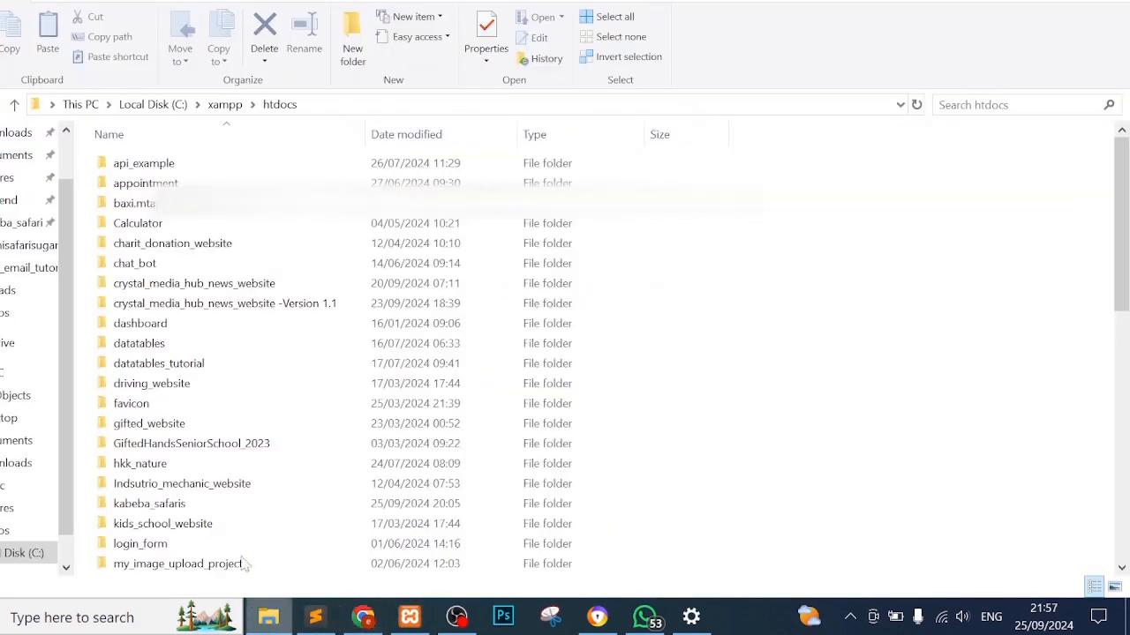
pyautogui.click(256, 403)
pyautogui.scroll(-12, 336, 343)
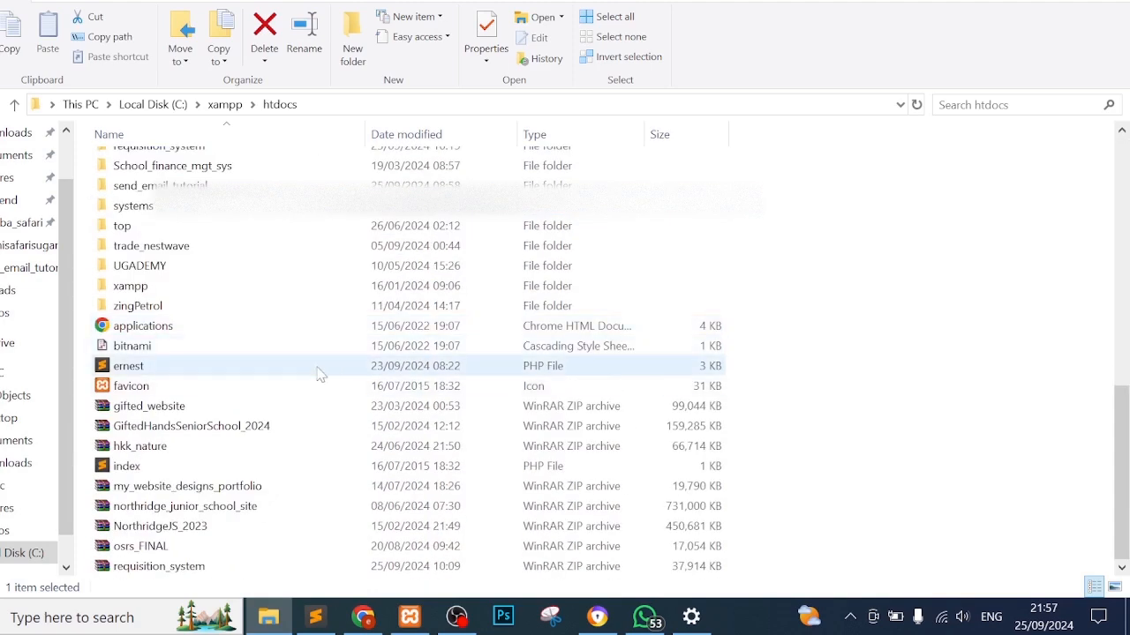
pyautogui.click(320, 369)
# Switch back to Chrome and return from the upload page to the public_html listing
pyautogui.click(363, 616)
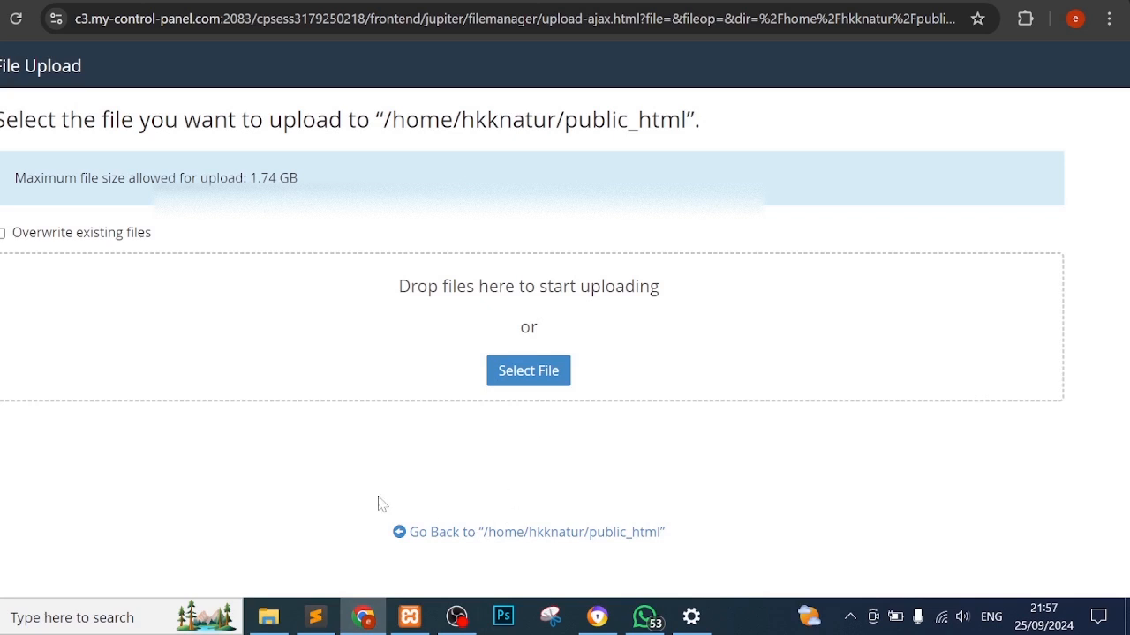
pyautogui.click(573, 540)
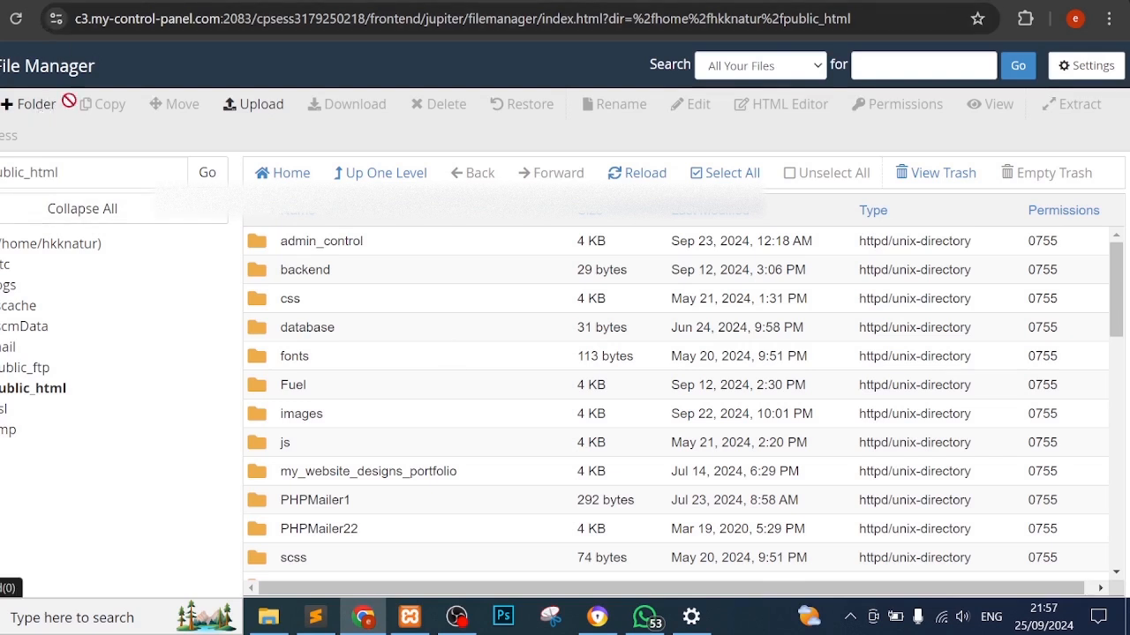
pyautogui.click(420, 271)
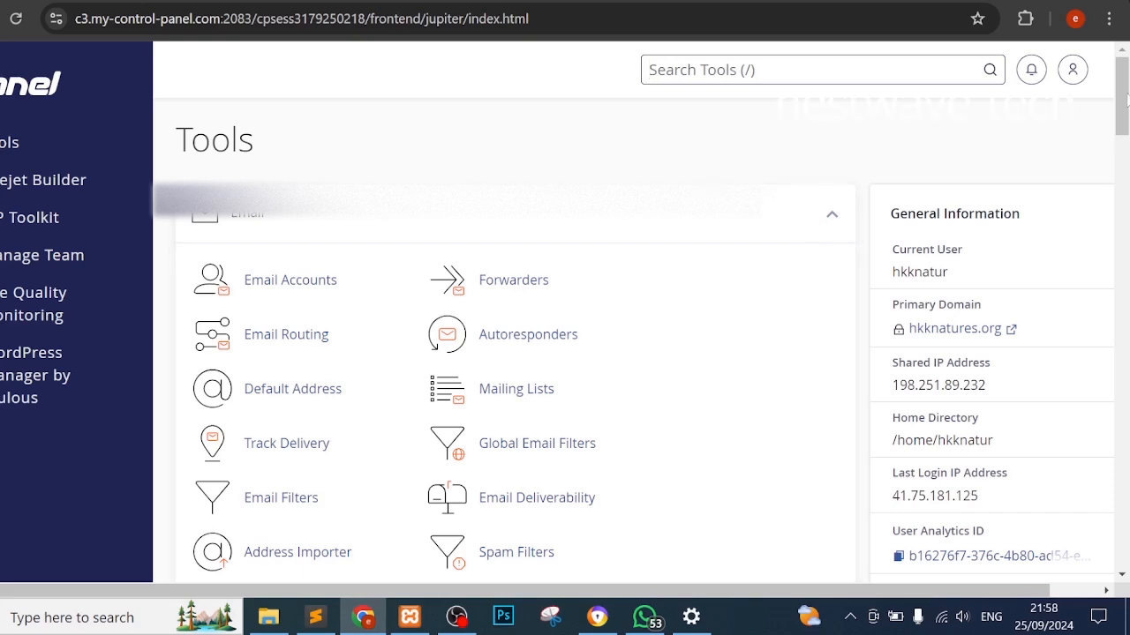
# Look through the Email tools on the cPanel Tools page
pyautogui.moveTo(1127, 98)
pyautogui.mouseDown()
pyautogui.moveTo(1125, 534)
pyautogui.moveTo(1124, 97)
pyautogui.mouseUp()
pyautogui.moveTo(1125, 83); pyautogui.dragTo(1126, 106)
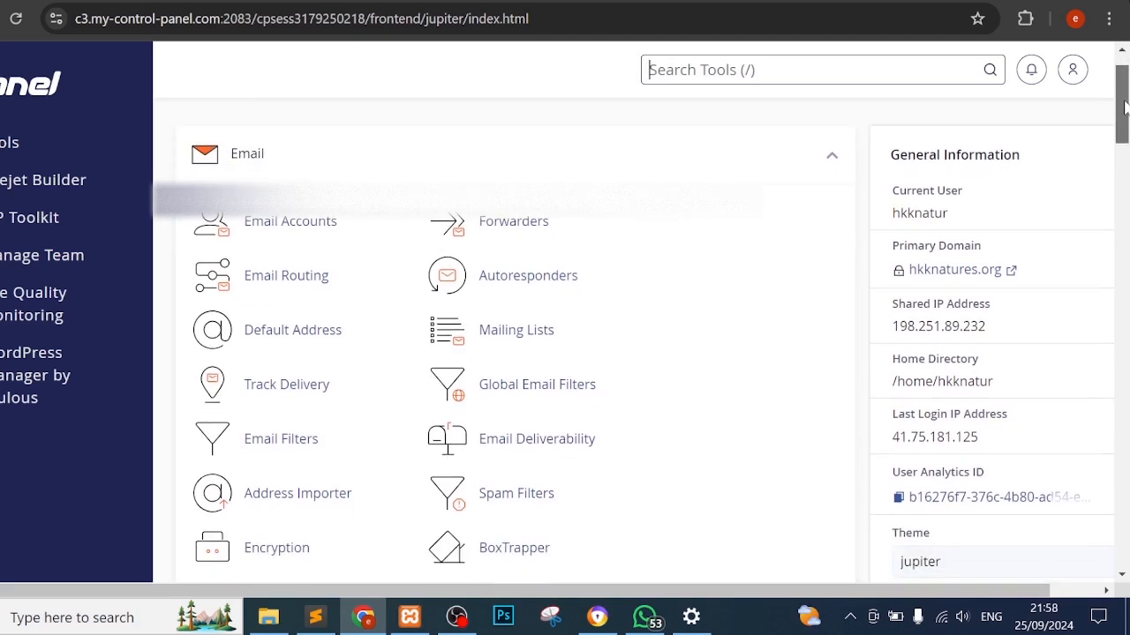
pyautogui.scroll(-1, 1125, 106)
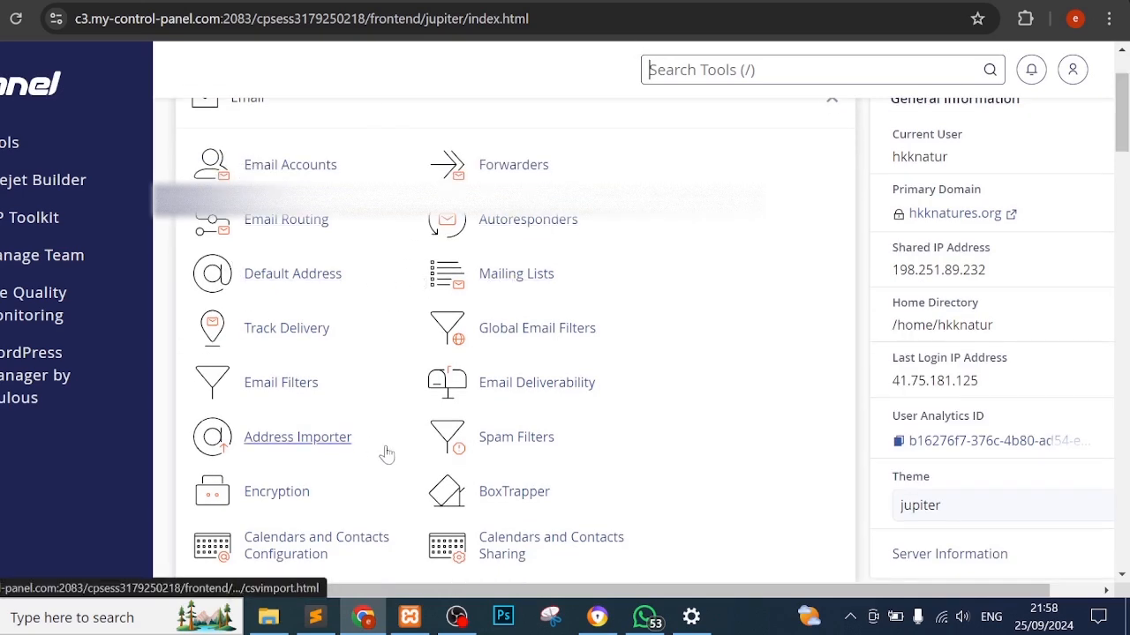
pyautogui.scroll(-2, 386, 455)
pyautogui.scroll(-2, 386, 454)
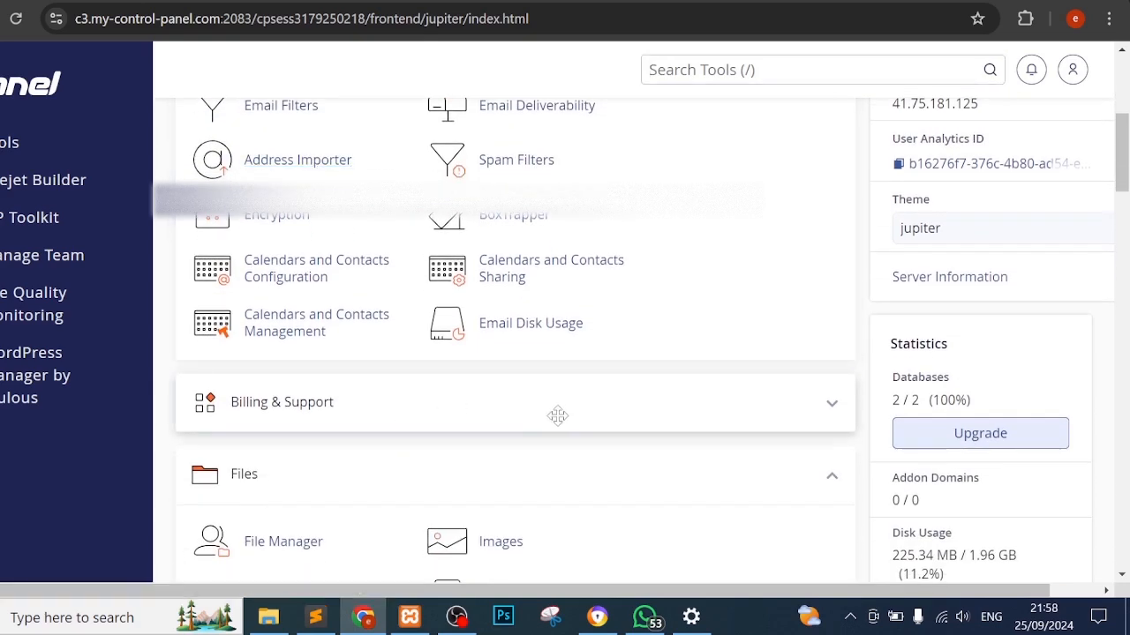
# Expand the Billing & Support section and review its tools along with the Files tools
pyautogui.click(831, 403)
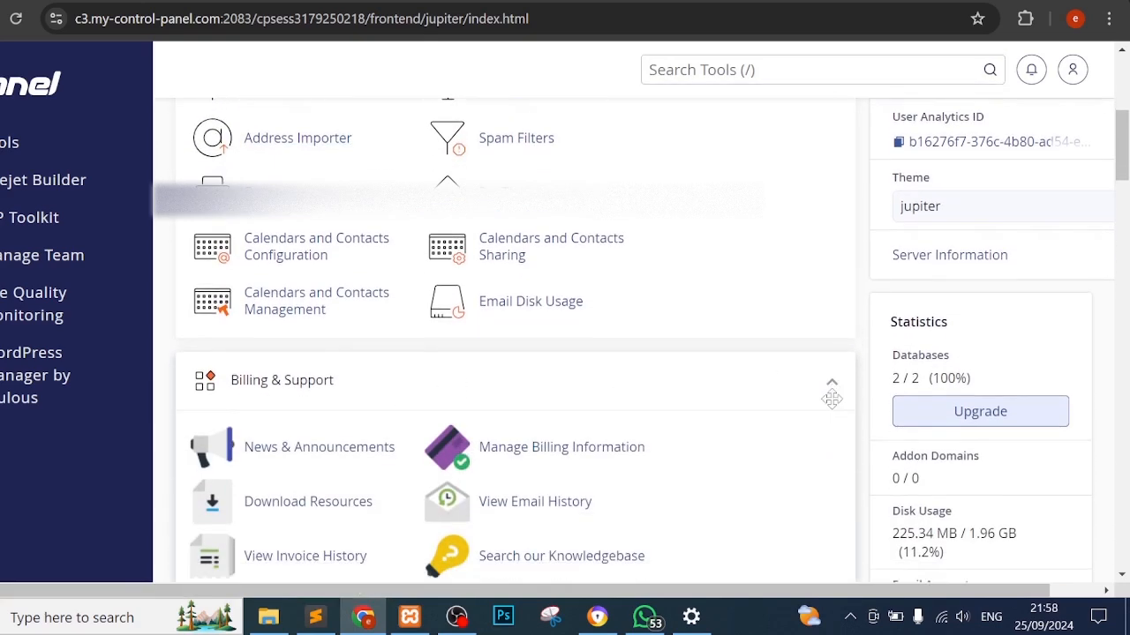
pyautogui.scroll(-2, 831, 399)
pyautogui.scroll(-1, 700, 404)
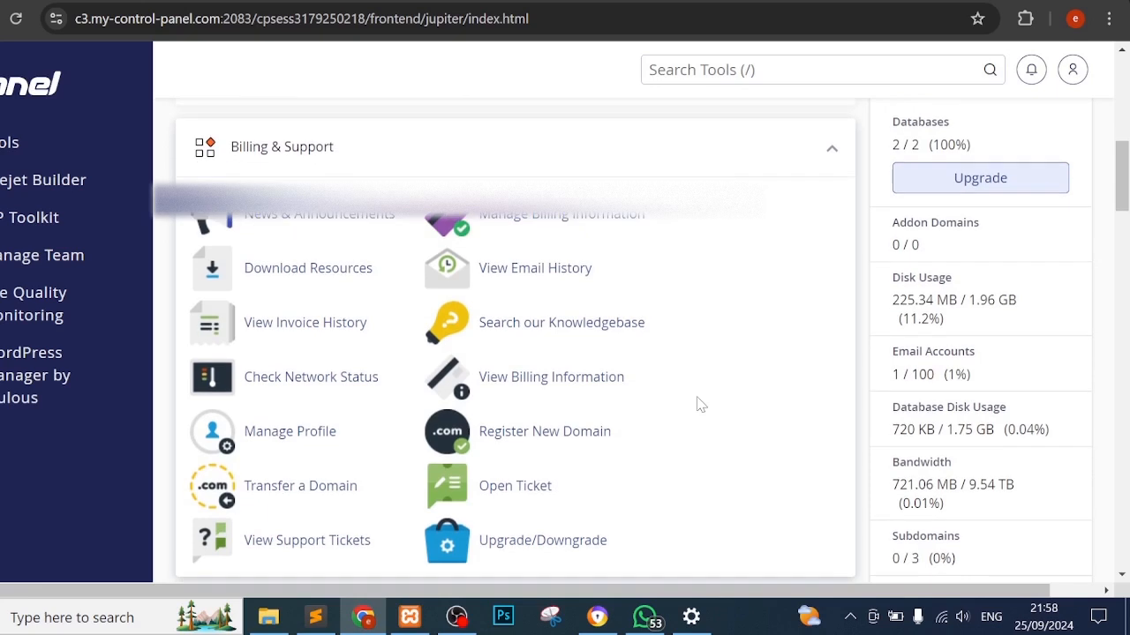
pyautogui.scroll(-1, 700, 405)
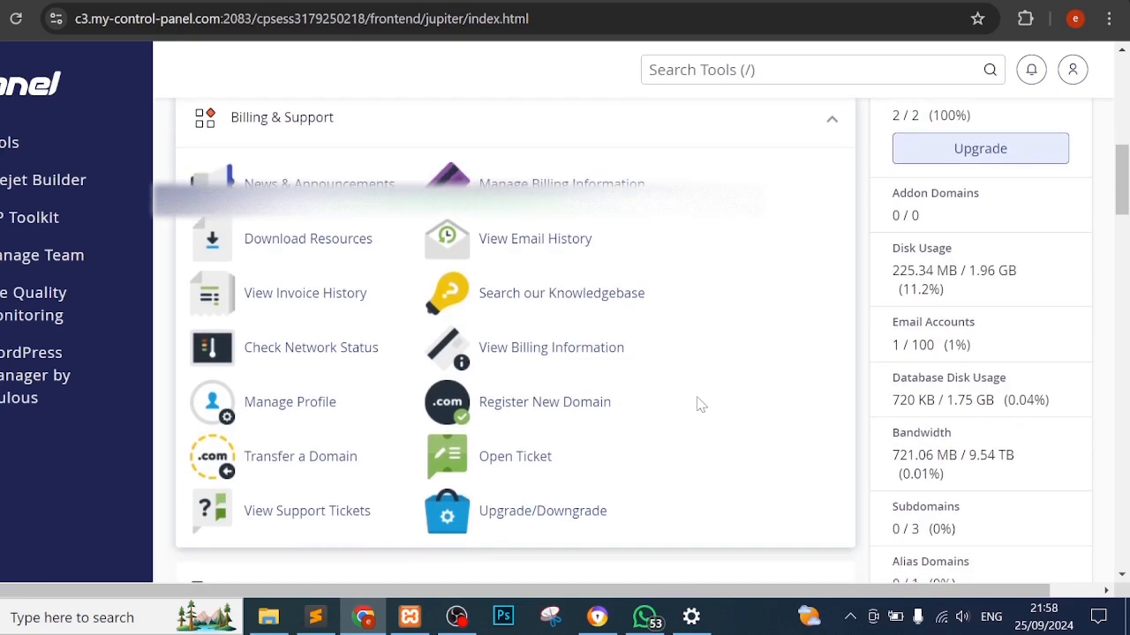
pyautogui.scroll(-1, 700, 404)
pyautogui.scroll(-4, 700, 370)
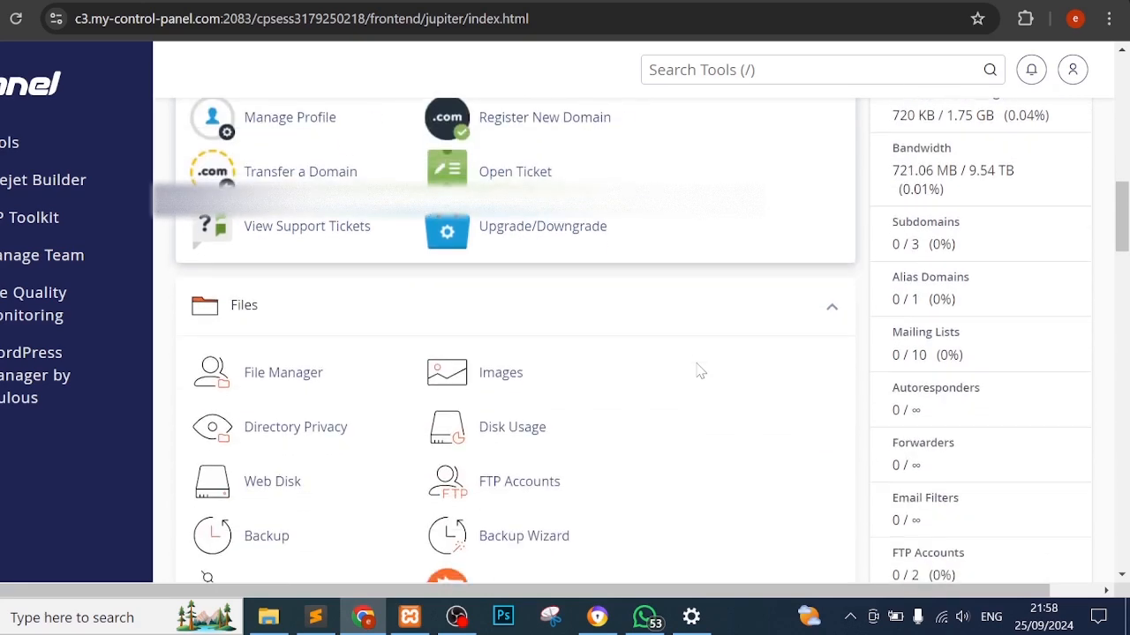
pyautogui.scroll(-3, 706, 438)
pyautogui.scroll(1, 706, 439)
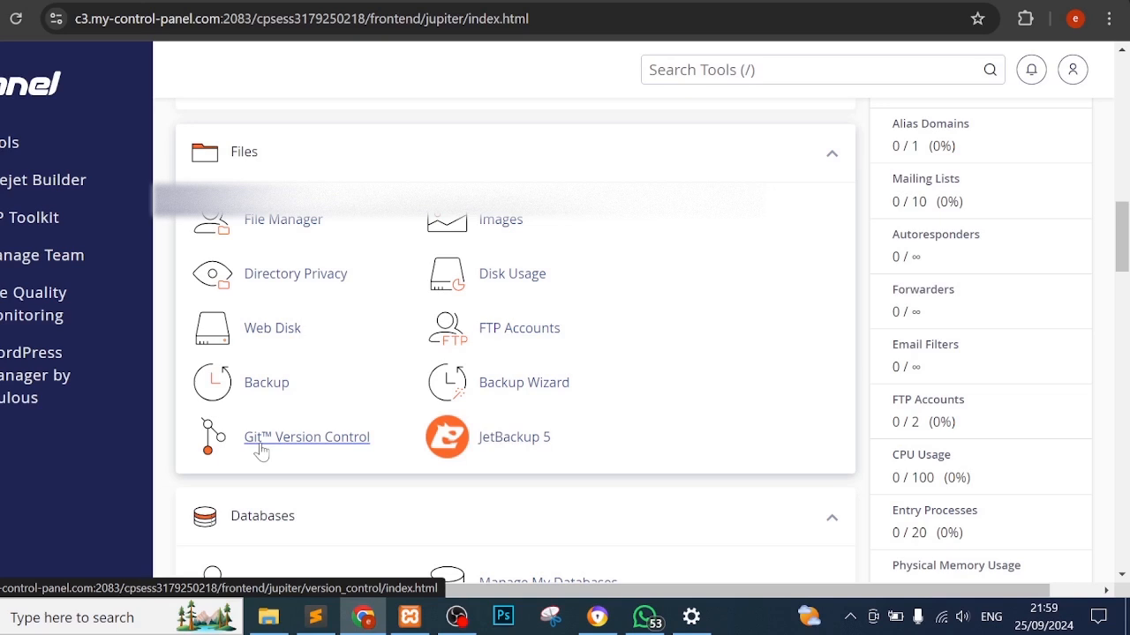
# Collapse the Files section and open phpMyAdmin from the Databases section
pyautogui.click(825, 157)
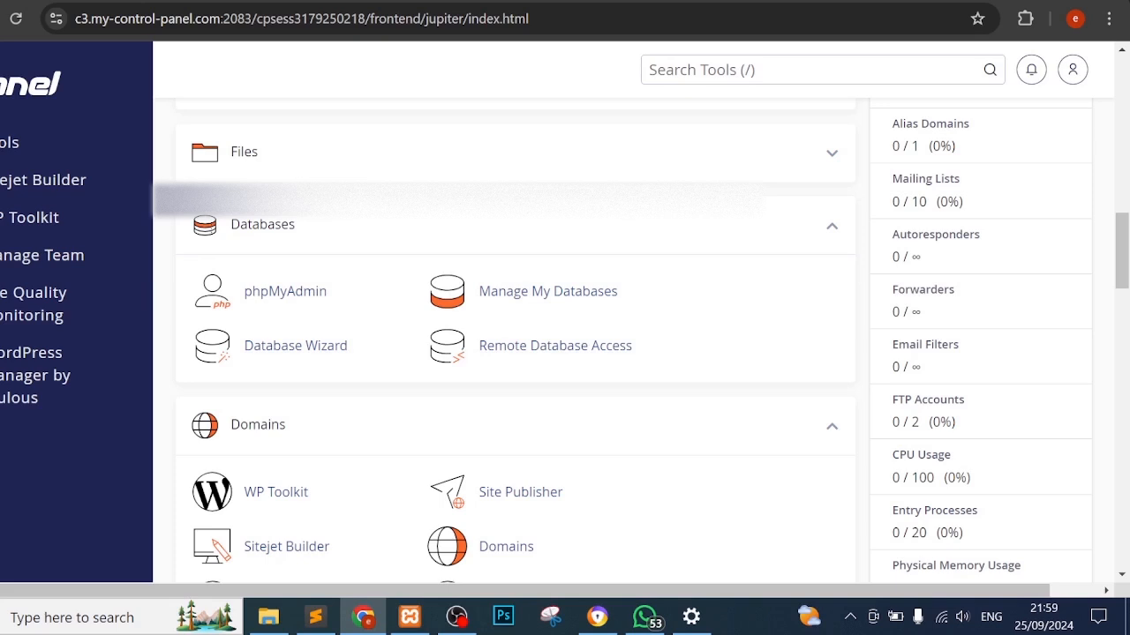
pyautogui.click(309, 294)
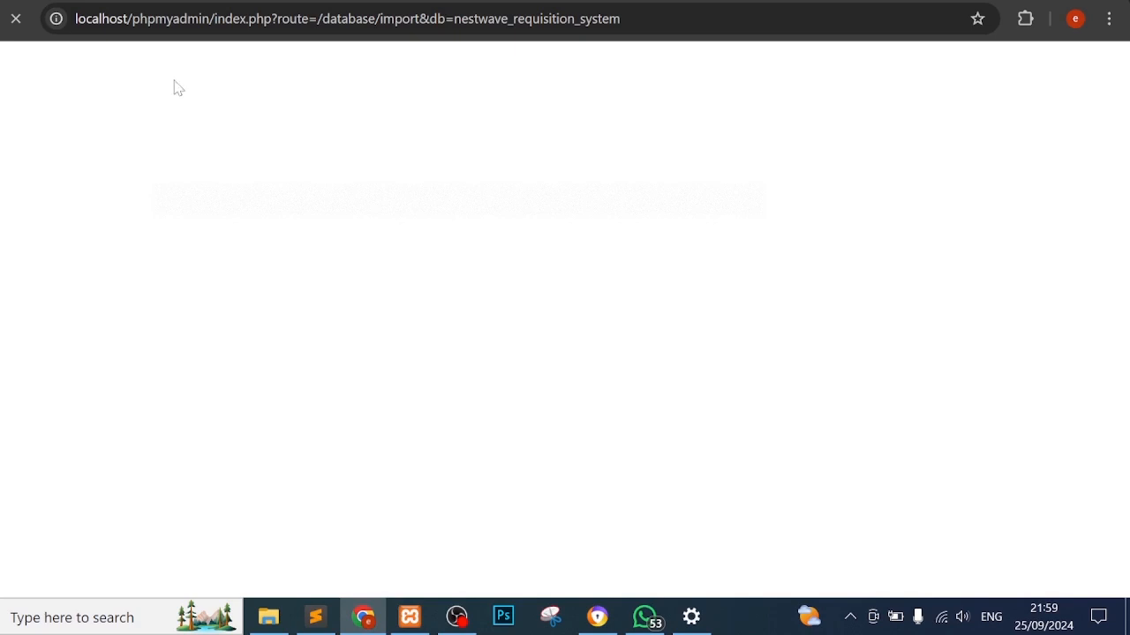
# Load the local phpMyAdmin at localhost/phpmyadmin/ and compare it with the hosting account's phpMyAdmin
pyautogui.moveTo(622, 19); pyautogui.dragTo(214, 18)
pyautogui.press('BackSpace')
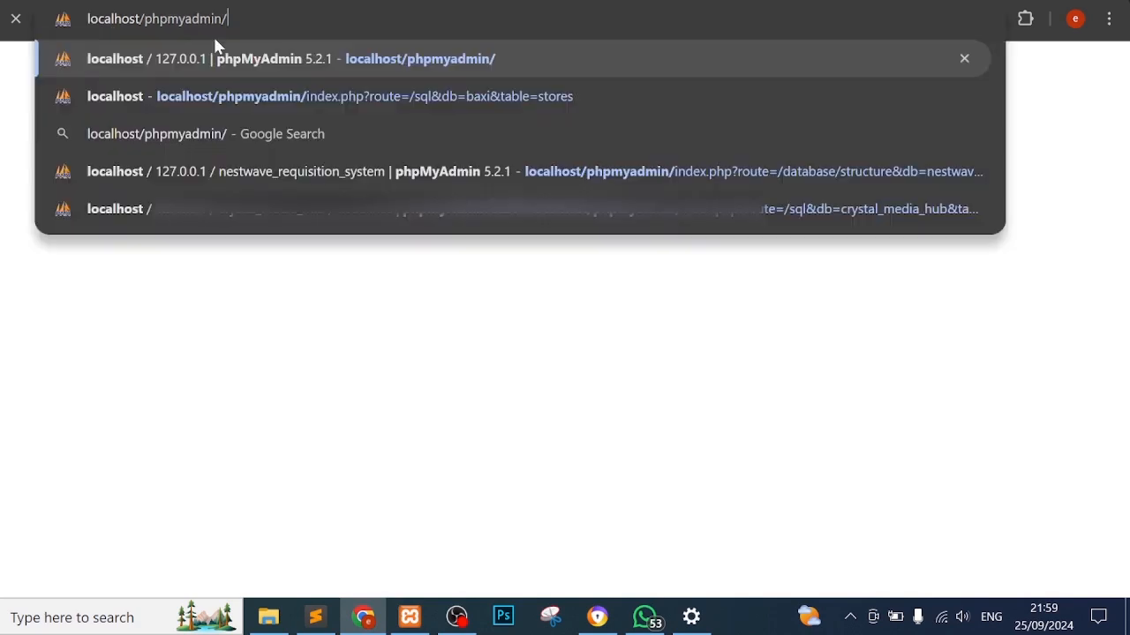
pyautogui.press('Return')
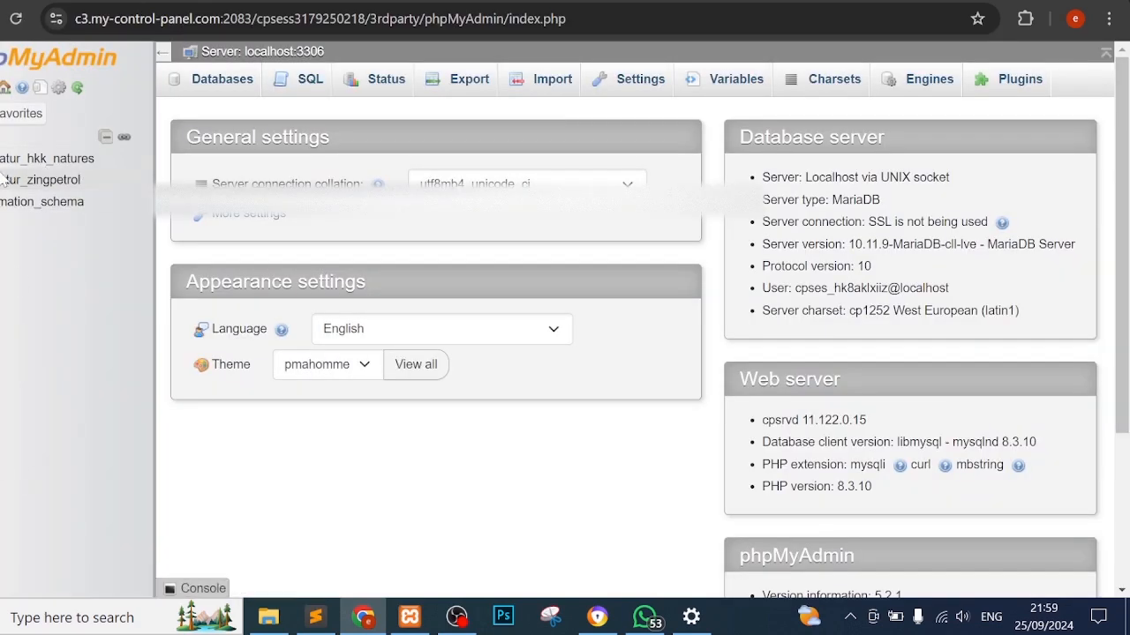
pyautogui.click(225, 88)
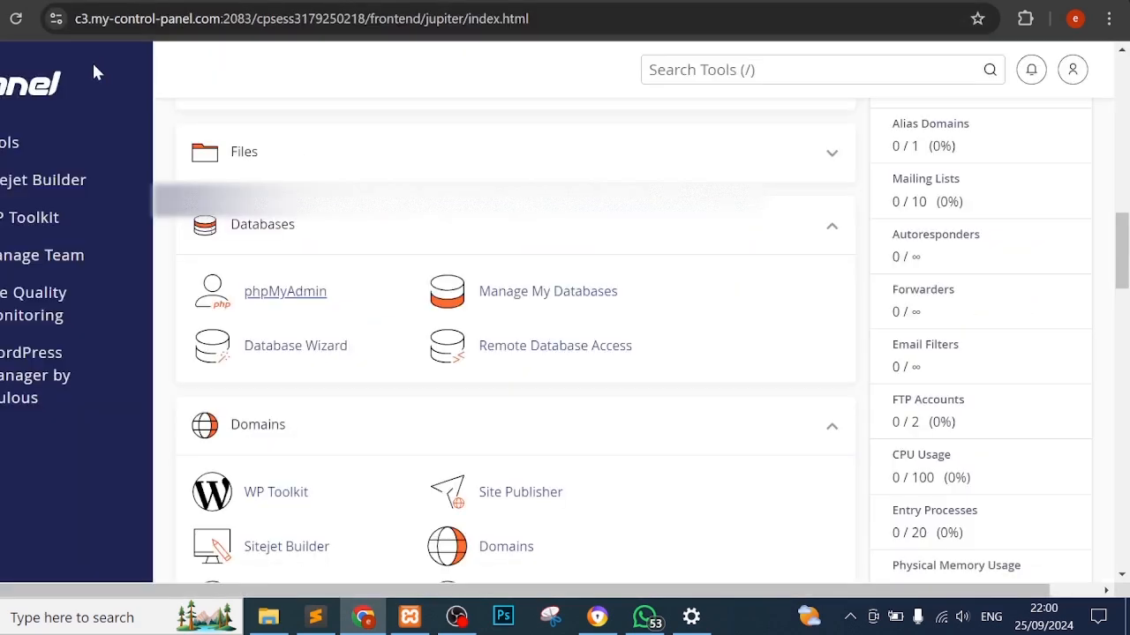
# Open the Database Wizard from the Tools page, view its database creation form, and return to the Tools page
pyautogui.click(11, 95)
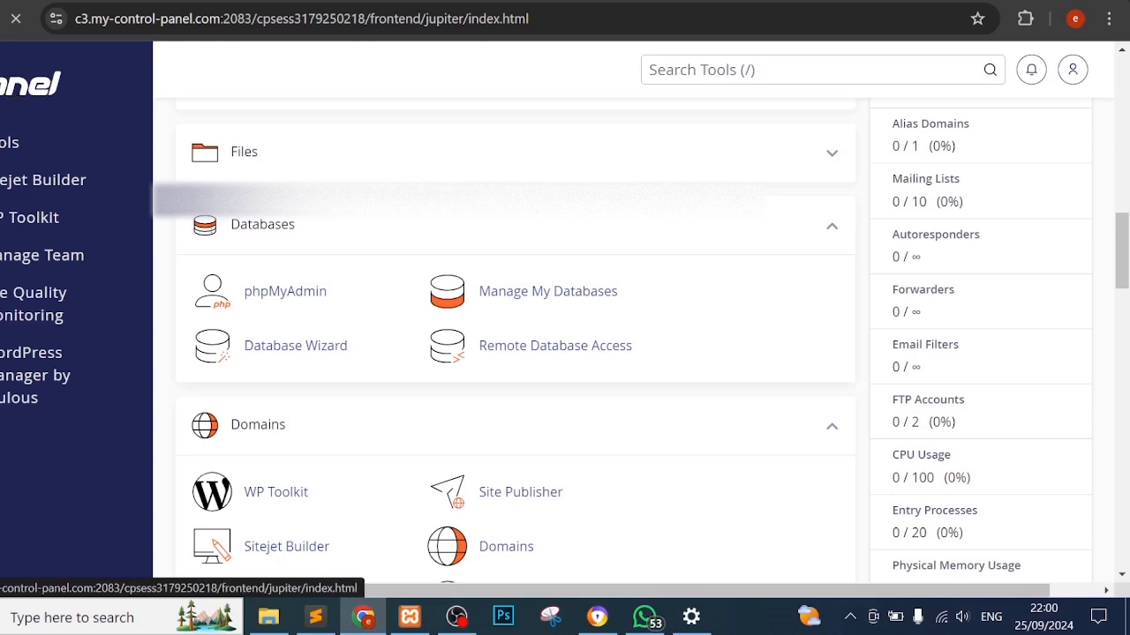
pyautogui.scroll(-10, 722, 294)
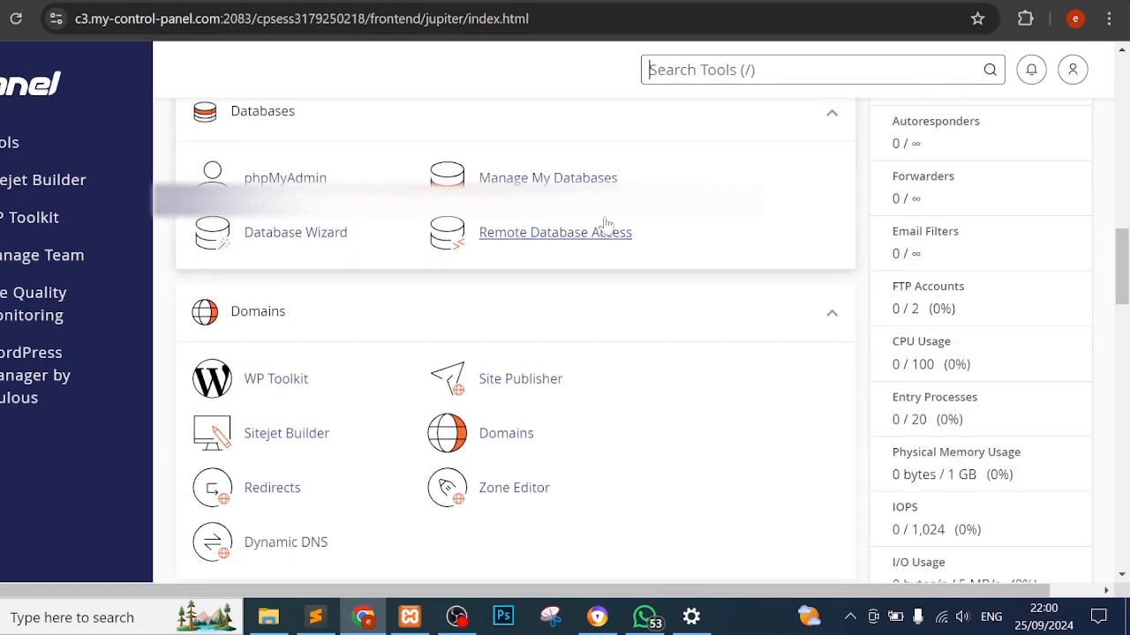
pyautogui.click(284, 238)
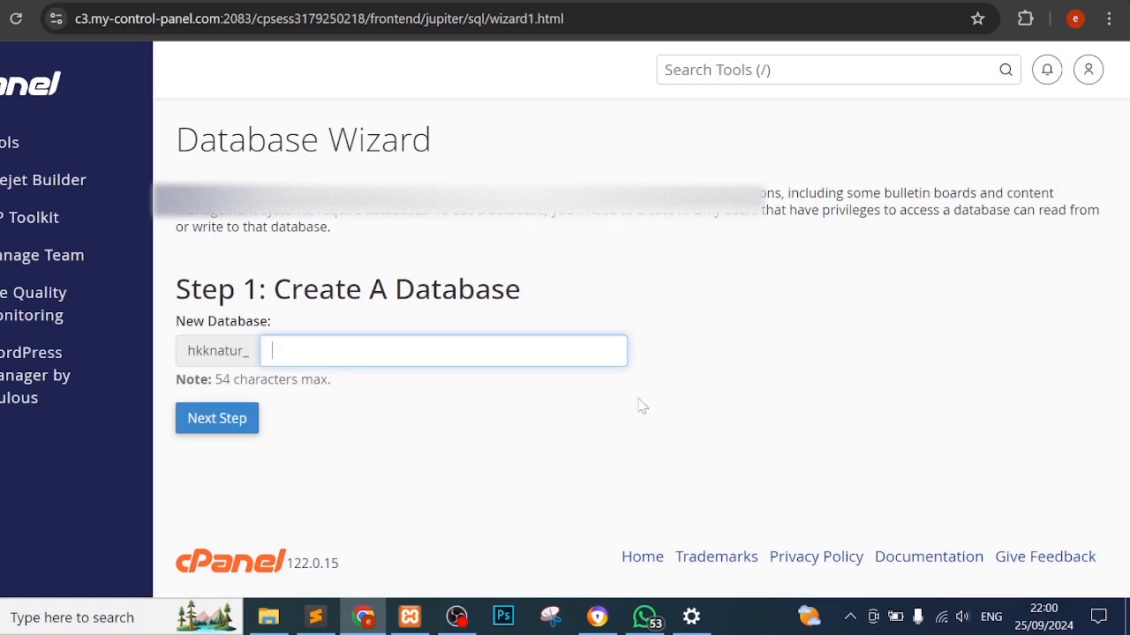
pyautogui.click(6, 129)
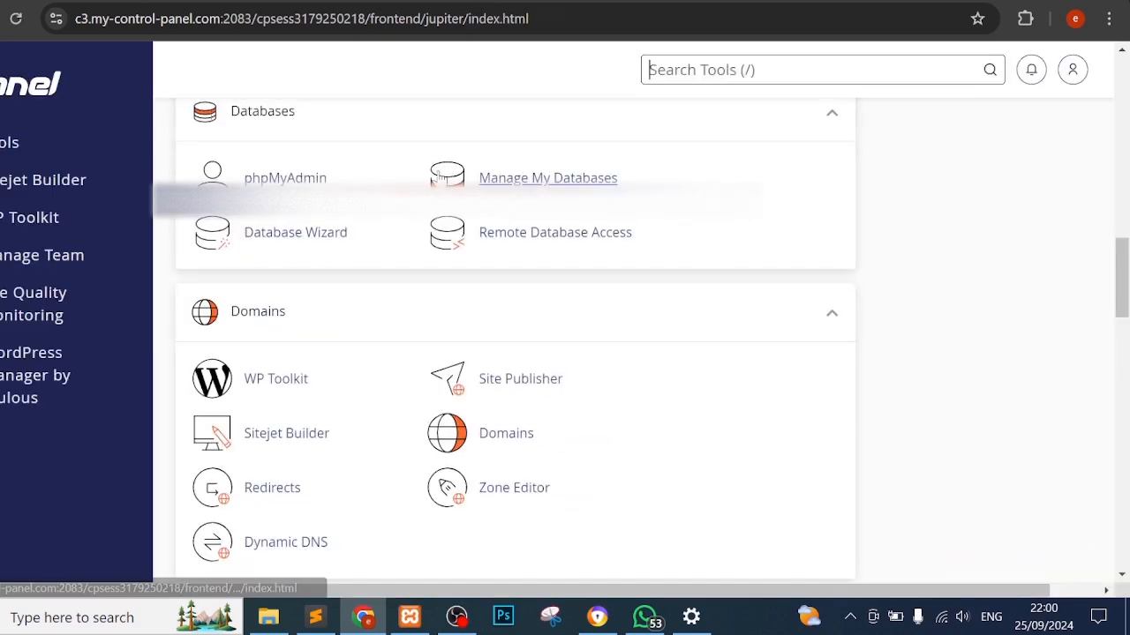
# Open Manage My Databases and look through its current databases, user creation and user assignment sections
pyautogui.click(533, 177)
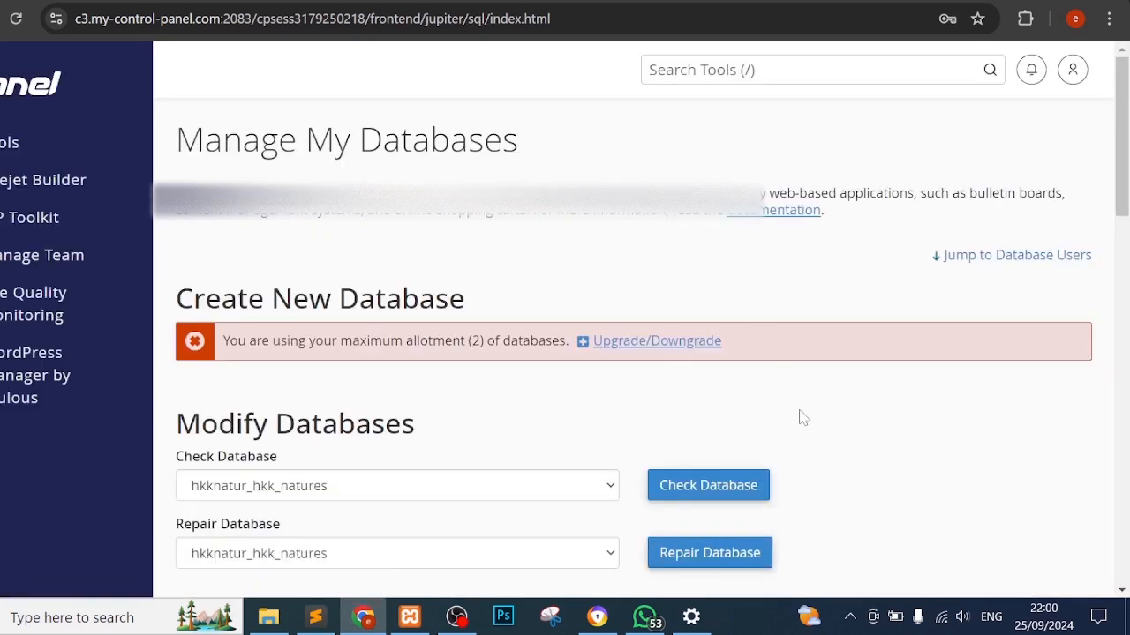
pyautogui.scroll(-5, 803, 417)
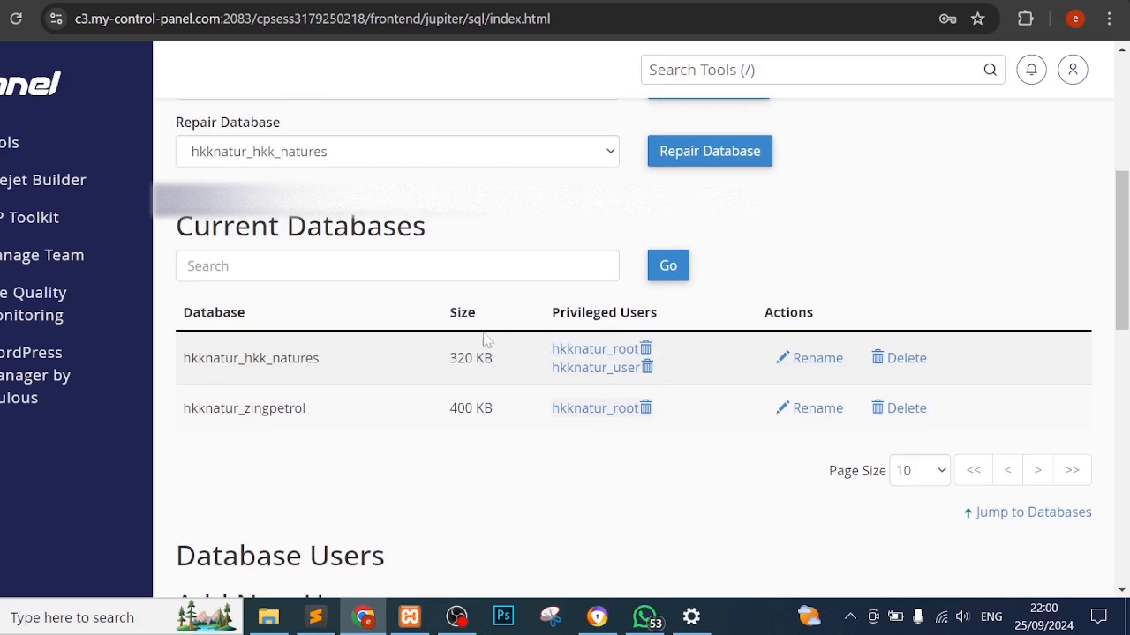
pyautogui.scroll(-7, 556, 344)
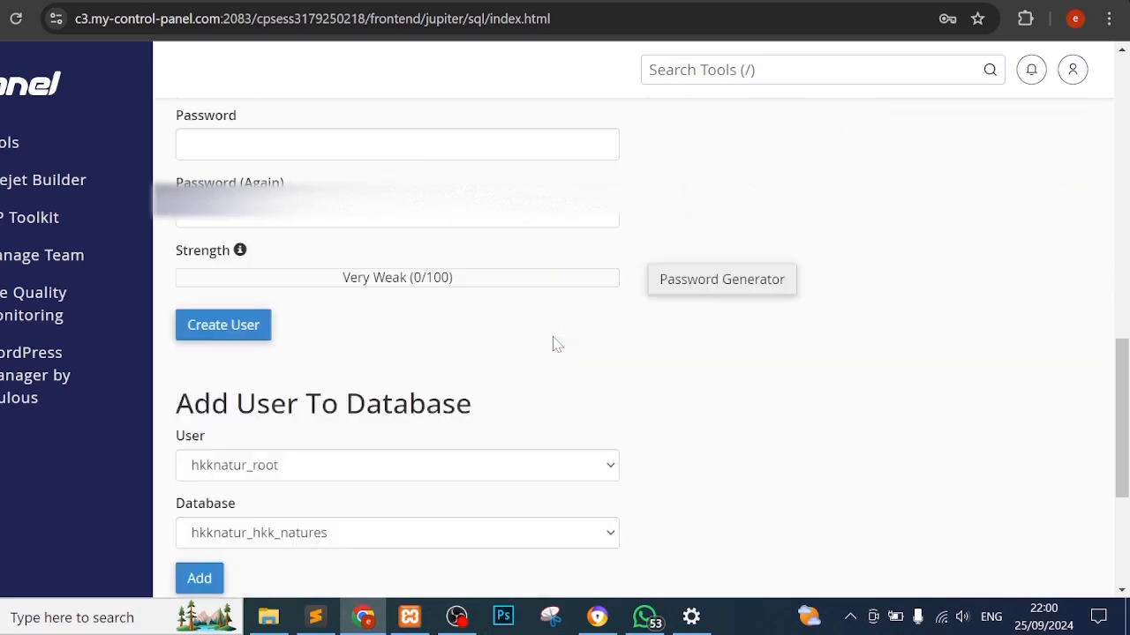
pyautogui.scroll(-3, 556, 344)
pyautogui.scroll(15, 556, 344)
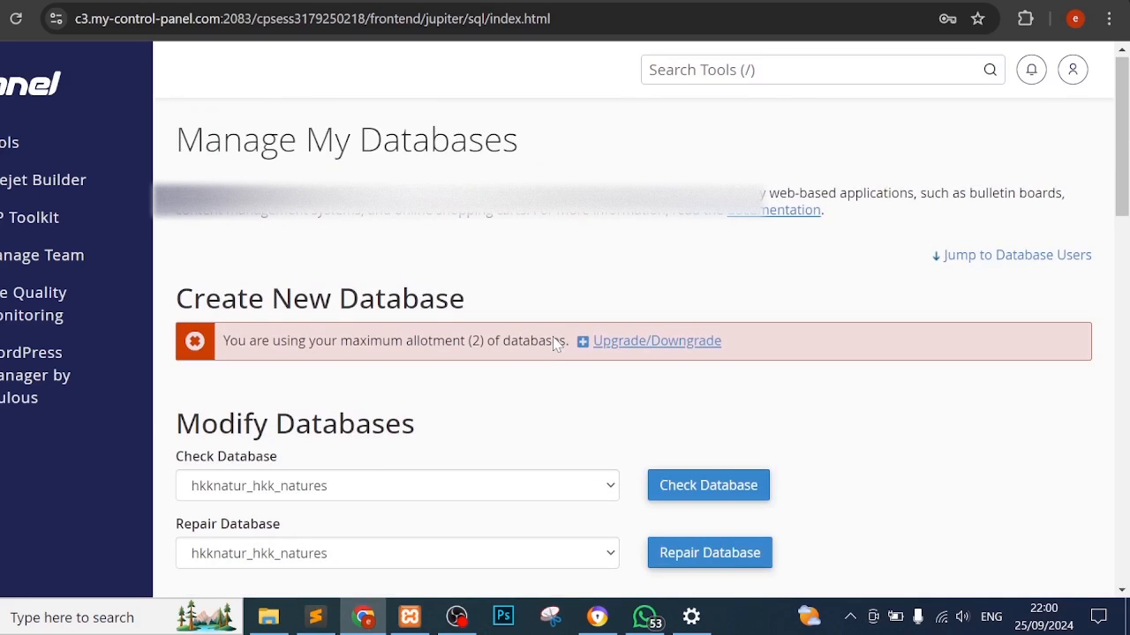
# Return to the Tools page and review the sections from Email down to Domains
pyautogui.click(14, 92)
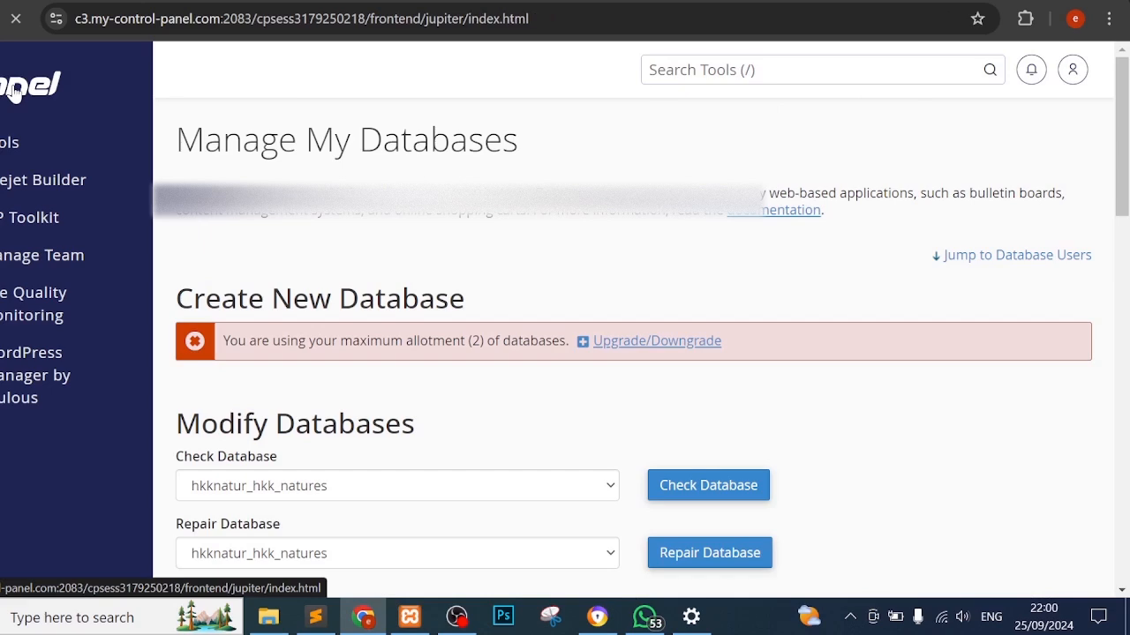
pyautogui.scroll(-2, 322, 433)
pyautogui.scroll(-6, 324, 432)
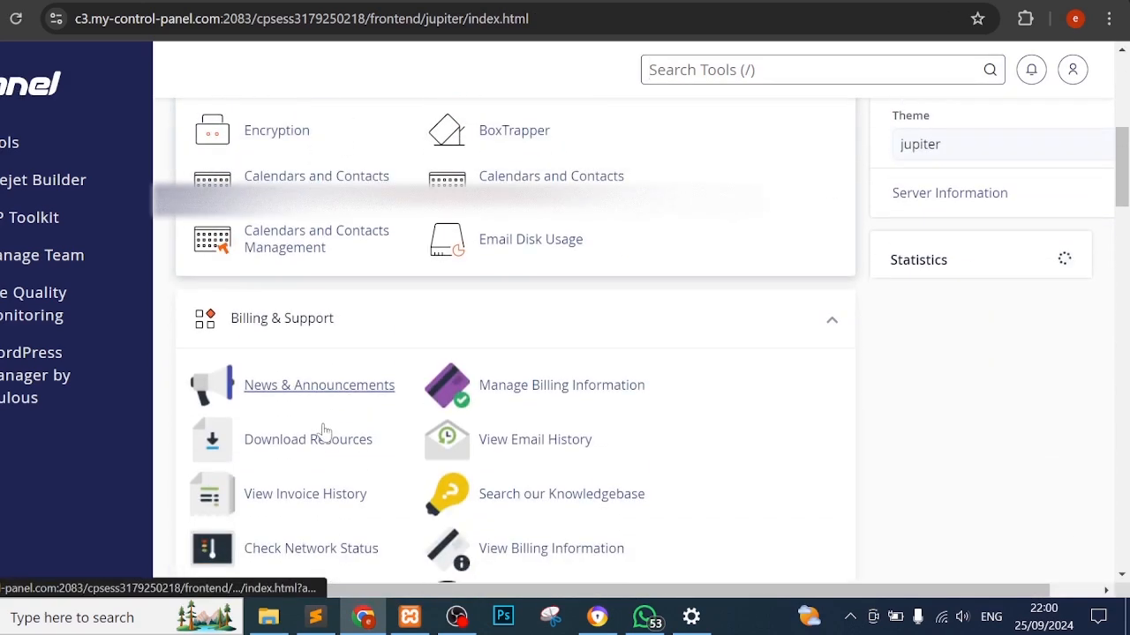
pyautogui.scroll(-3, 324, 432)
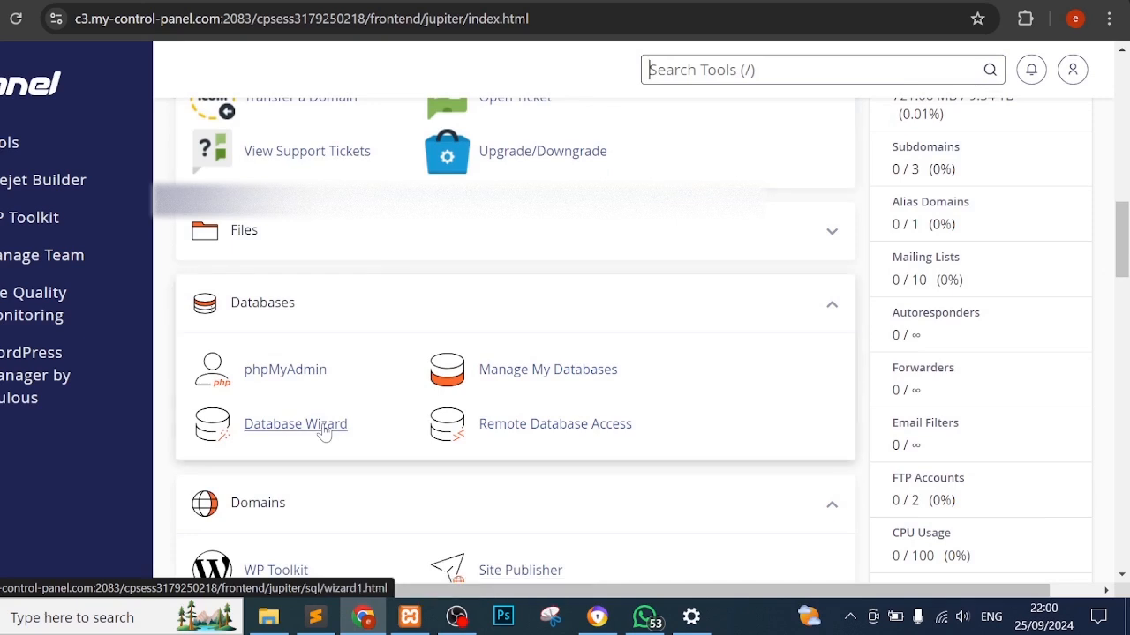
pyautogui.scroll(-1, 323, 431)
pyautogui.scroll(-3, 497, 351)
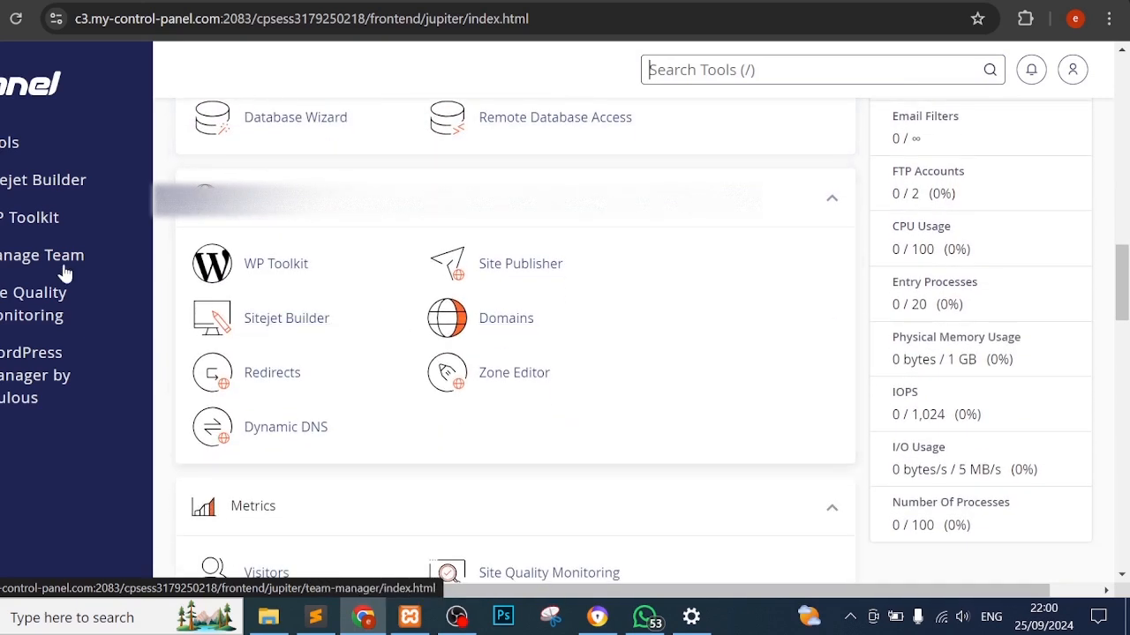
# Review the tools in the Domains, Metrics, Software, Advanced and Preferences sections of the Tools page
pyautogui.scroll(-3, 529, 353)
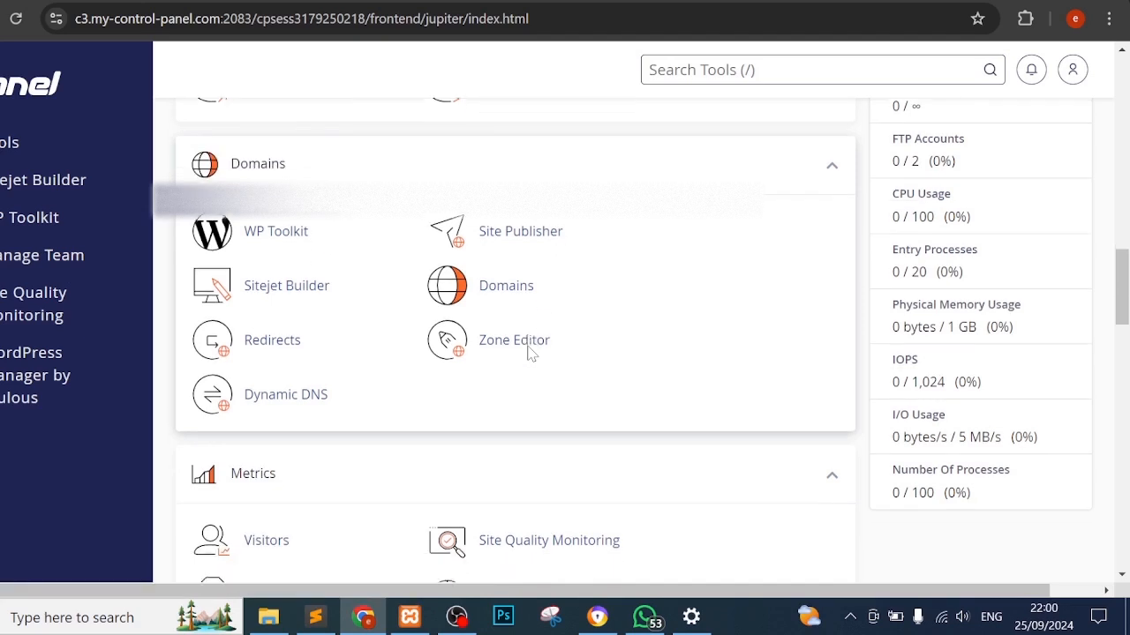
pyautogui.scroll(-2, 528, 348)
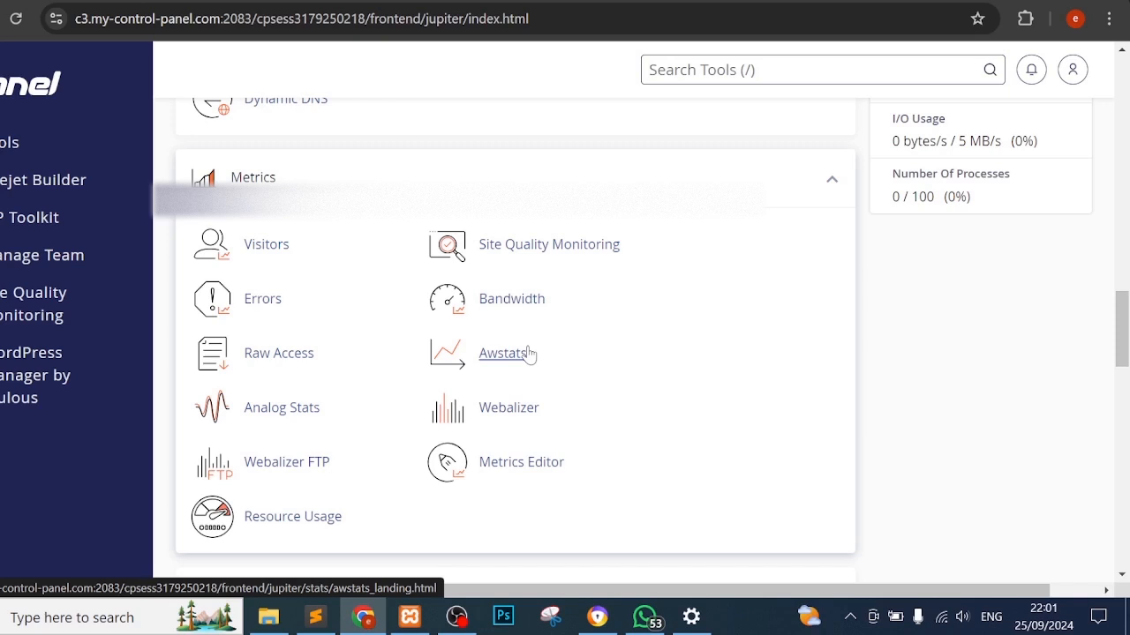
pyautogui.scroll(-3, 529, 353)
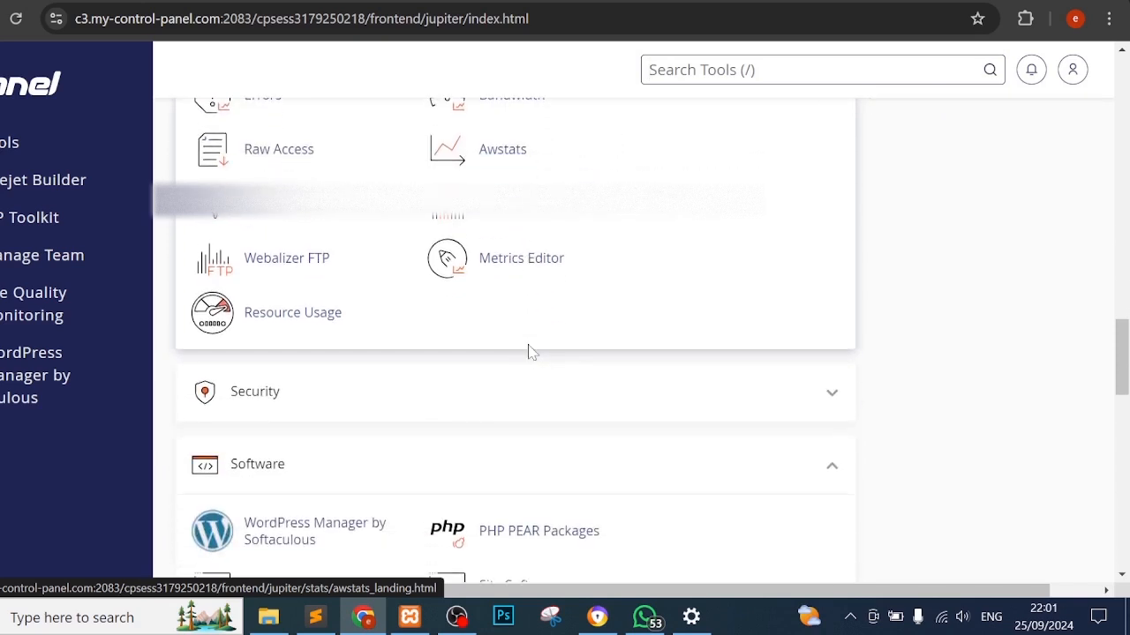
pyautogui.press('/')
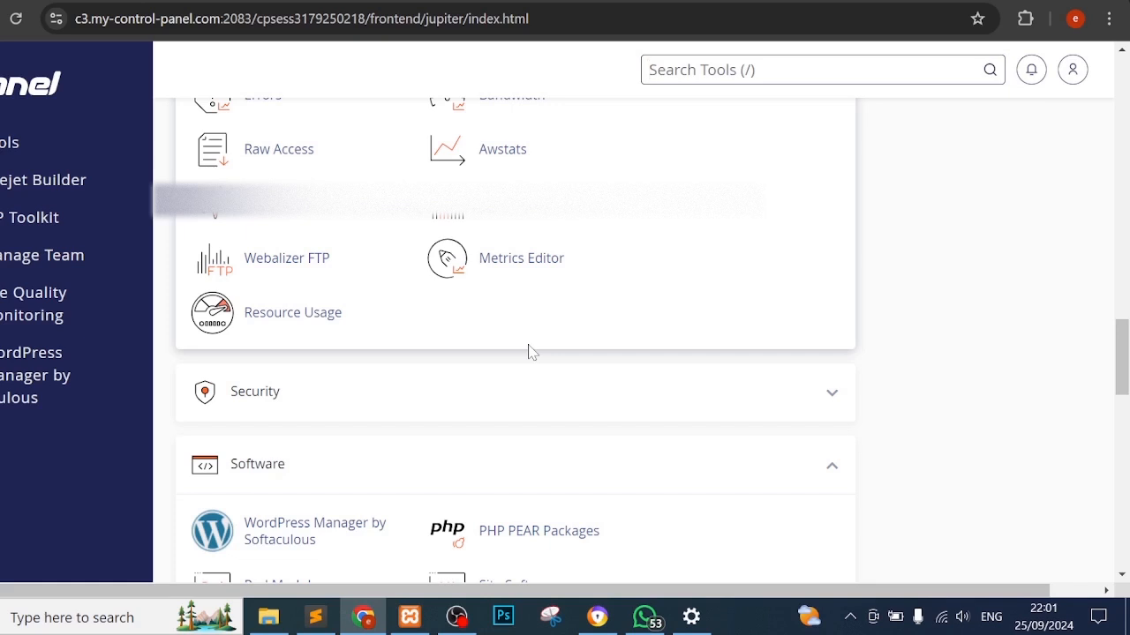
pyautogui.scroll(-2, 698, 474)
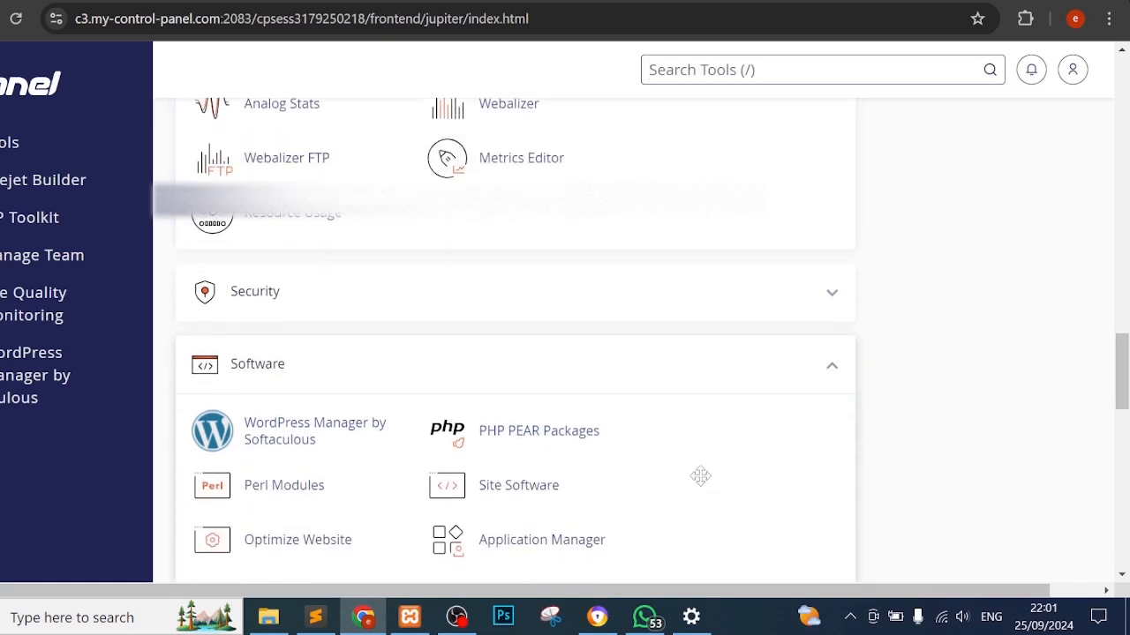
pyautogui.scroll(-2, 710, 406)
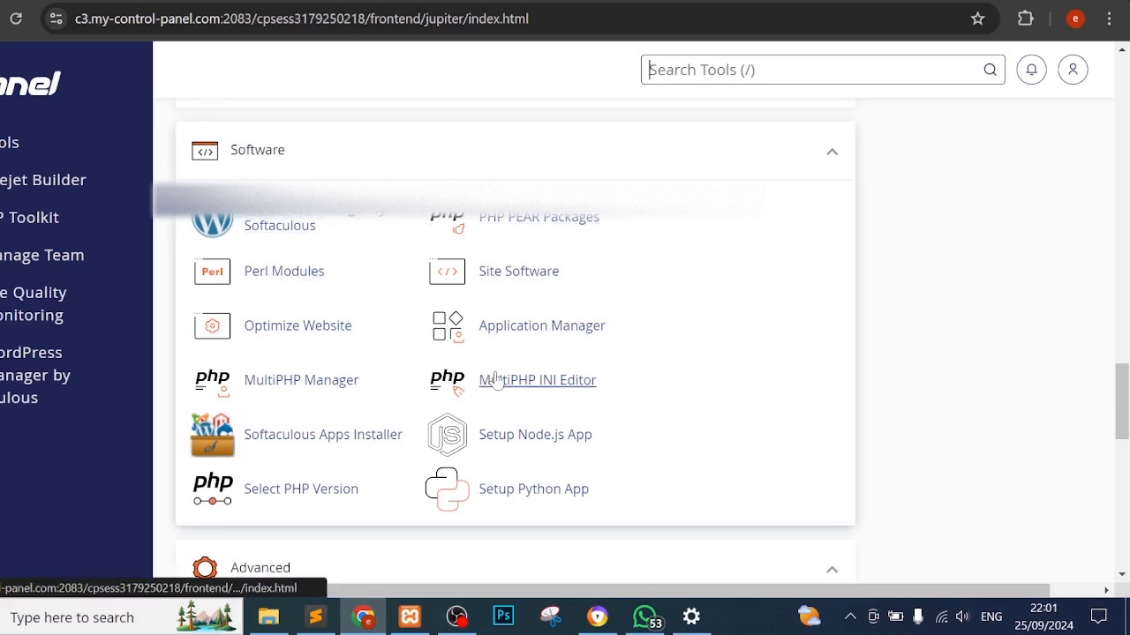
pyautogui.scroll(-1, 653, 406)
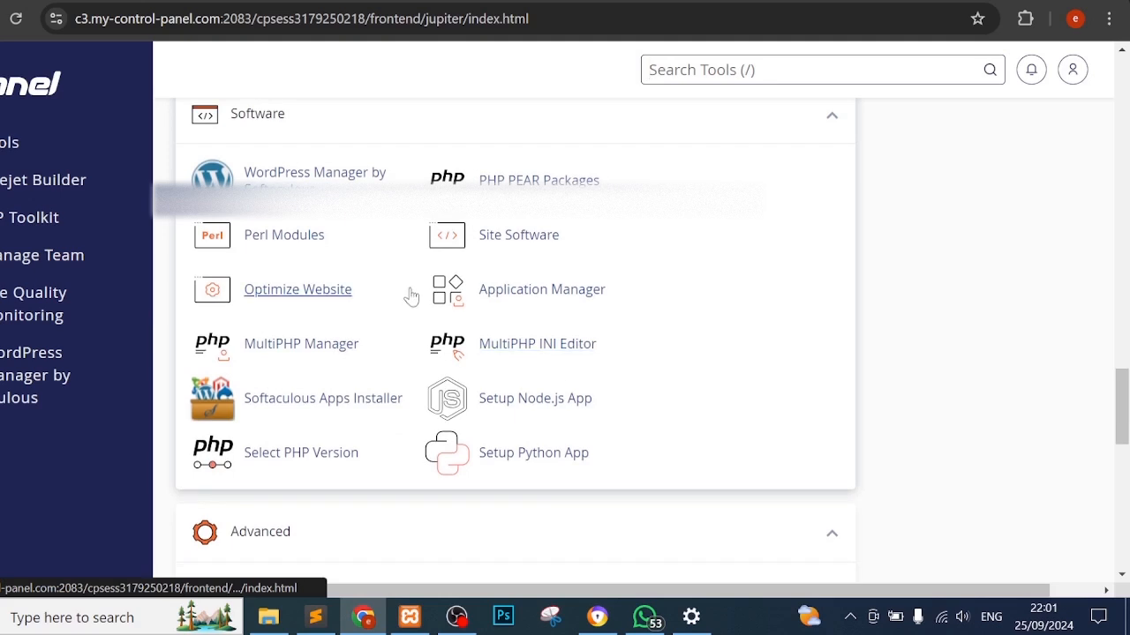
pyautogui.scroll(-4, 663, 433)
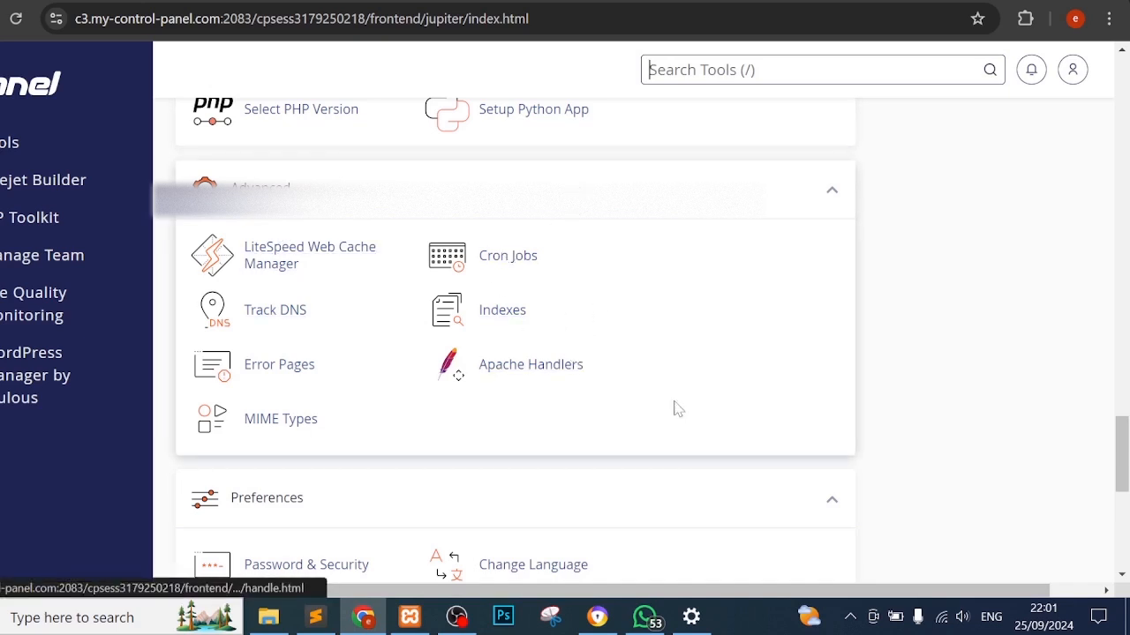
pyautogui.scroll(-3, 679, 413)
pyautogui.scroll(-1, 677, 413)
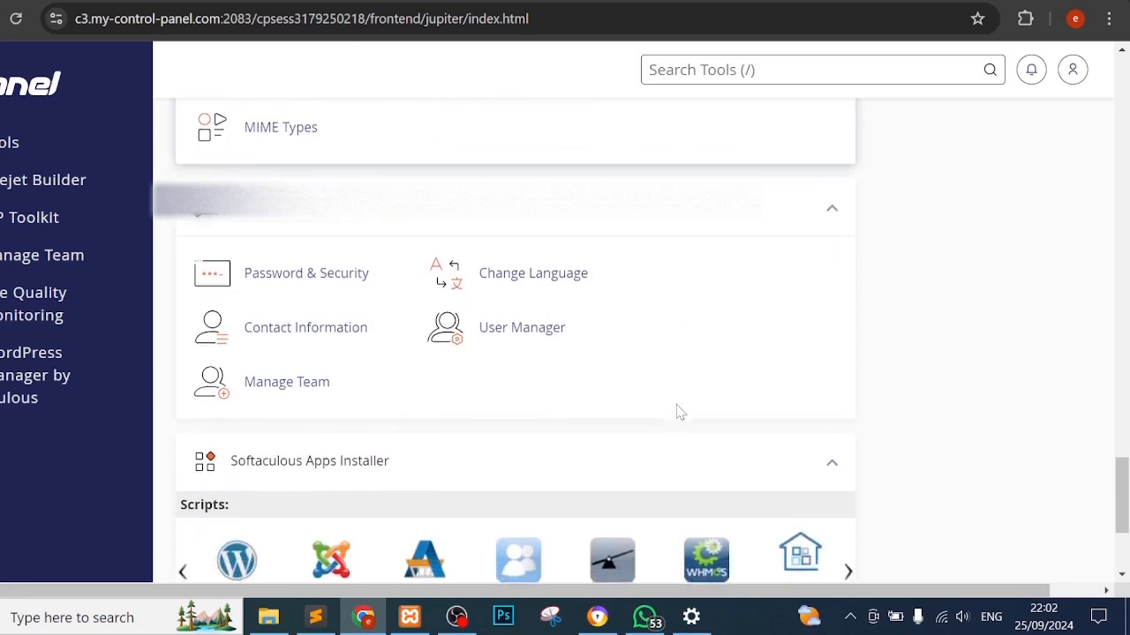
# Browse further through the scripts and categories offered in the Softaculous Apps Installer section
pyautogui.scroll(-2, 651, 409)
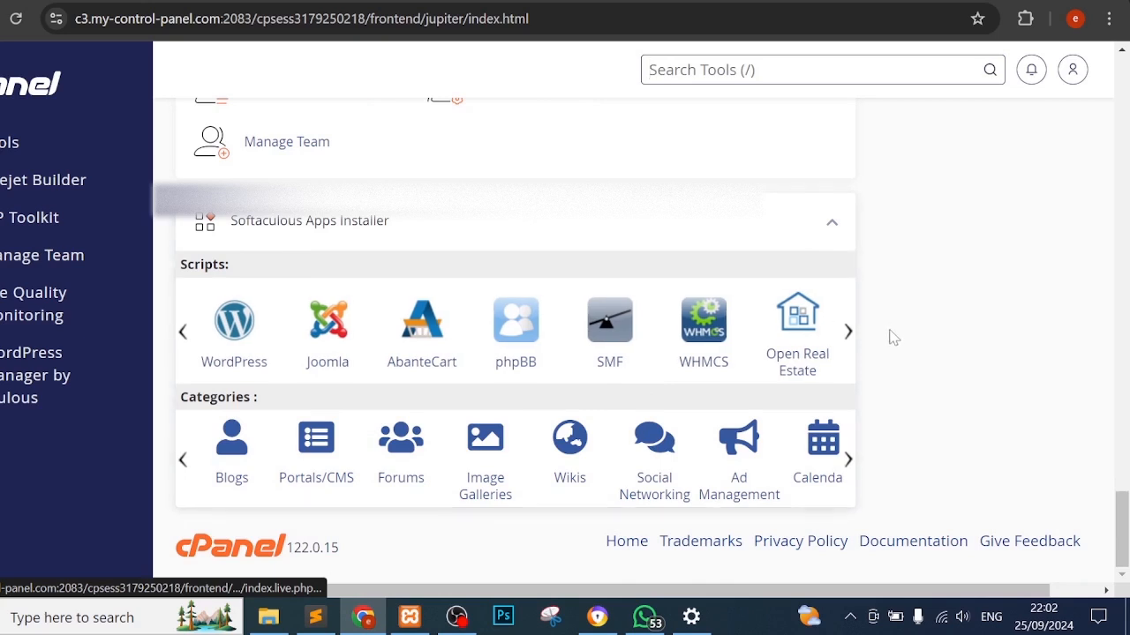
pyautogui.click(849, 333)
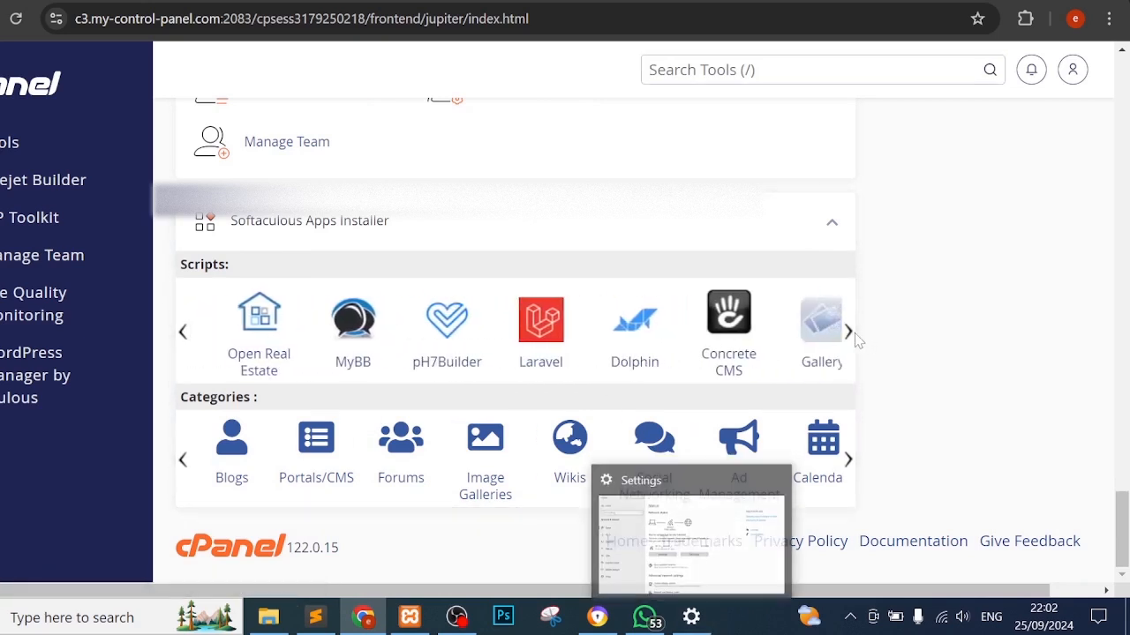
pyautogui.click(849, 333)
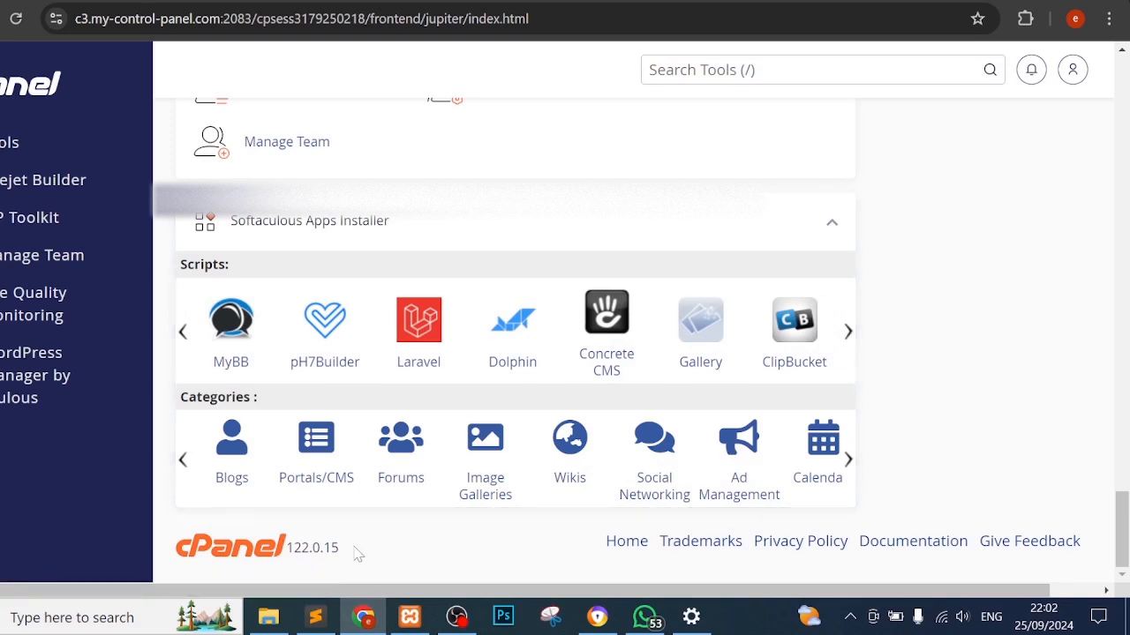
pyautogui.click(849, 459)
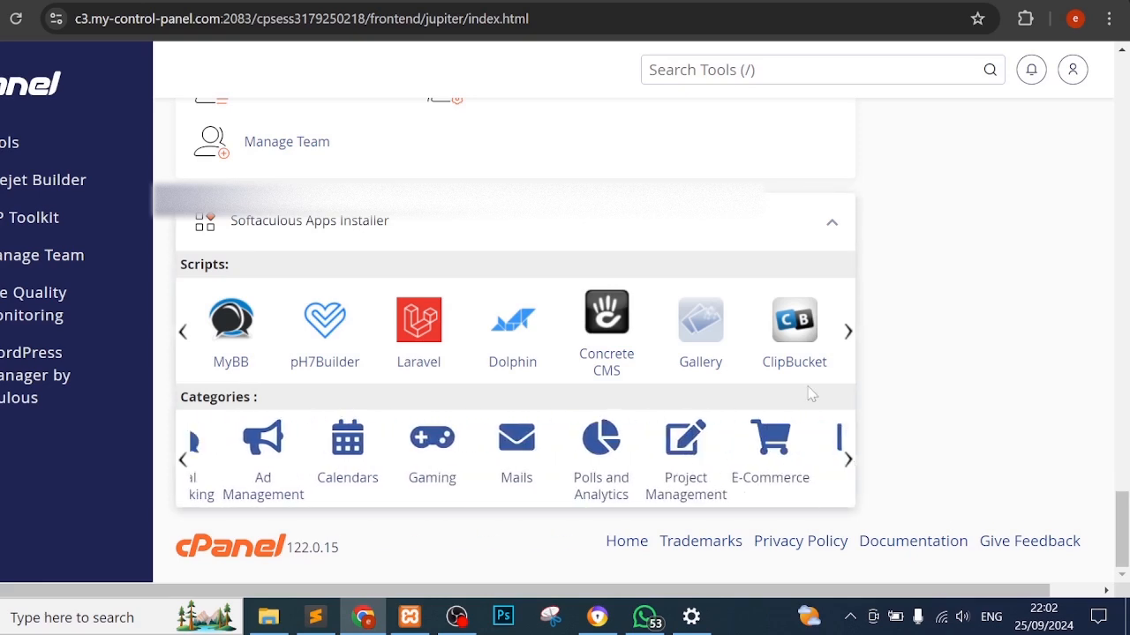
# Look over the Tools page once more from Email to Software and return to its beginning
pyautogui.scroll(15, 753, 279)
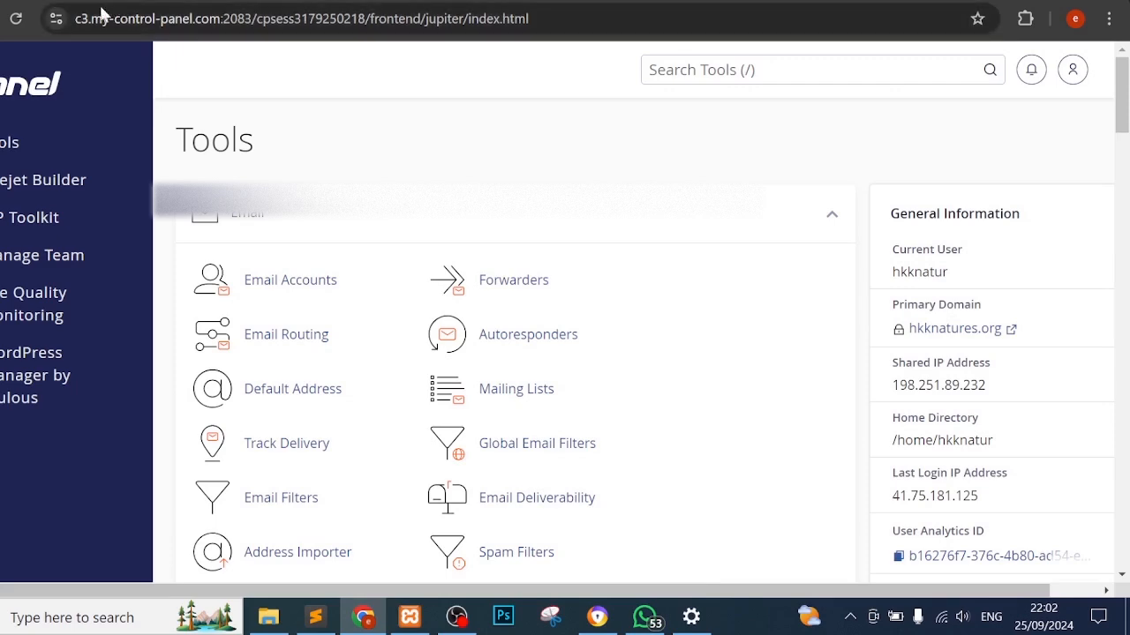
pyautogui.scroll(-10, 743, 303)
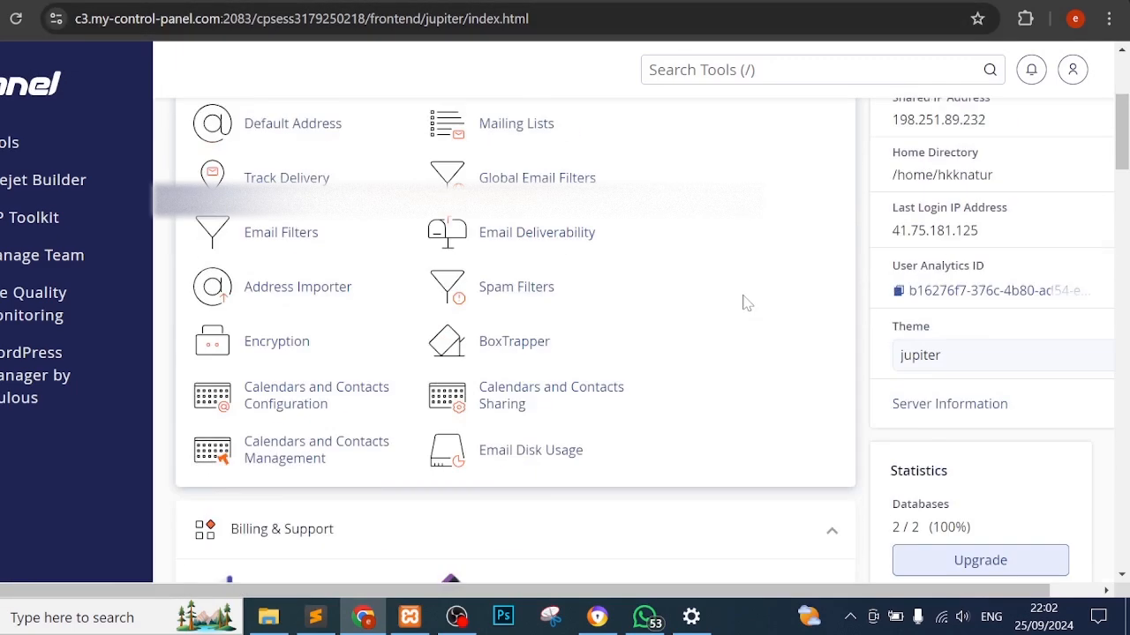
pyautogui.scroll(-5, 743, 302)
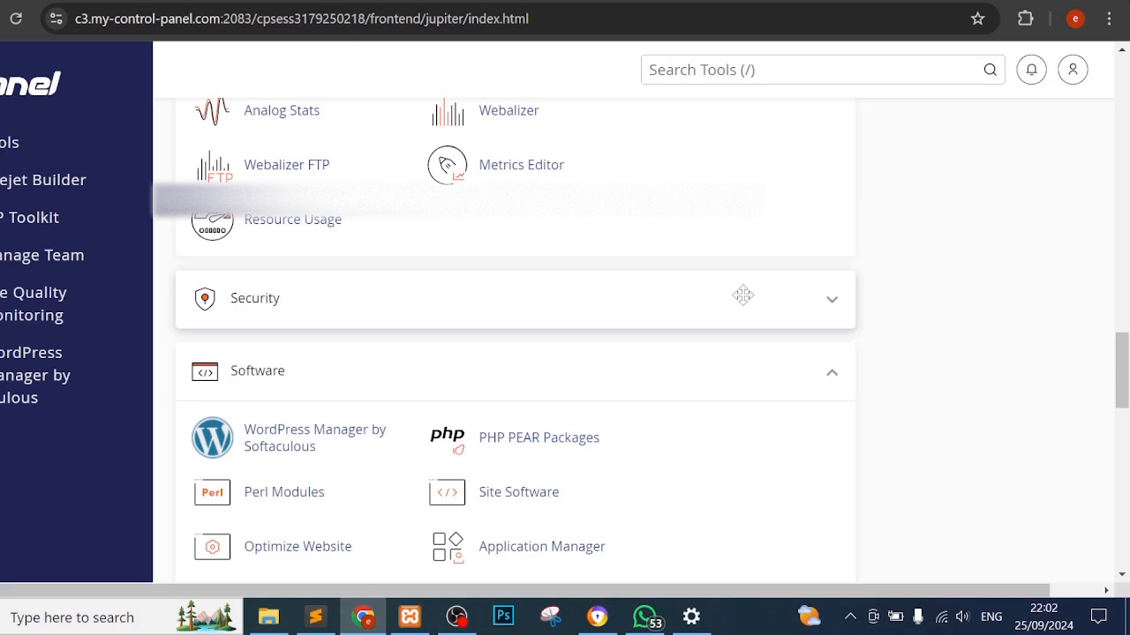
pyautogui.scroll(15, 918, 371)
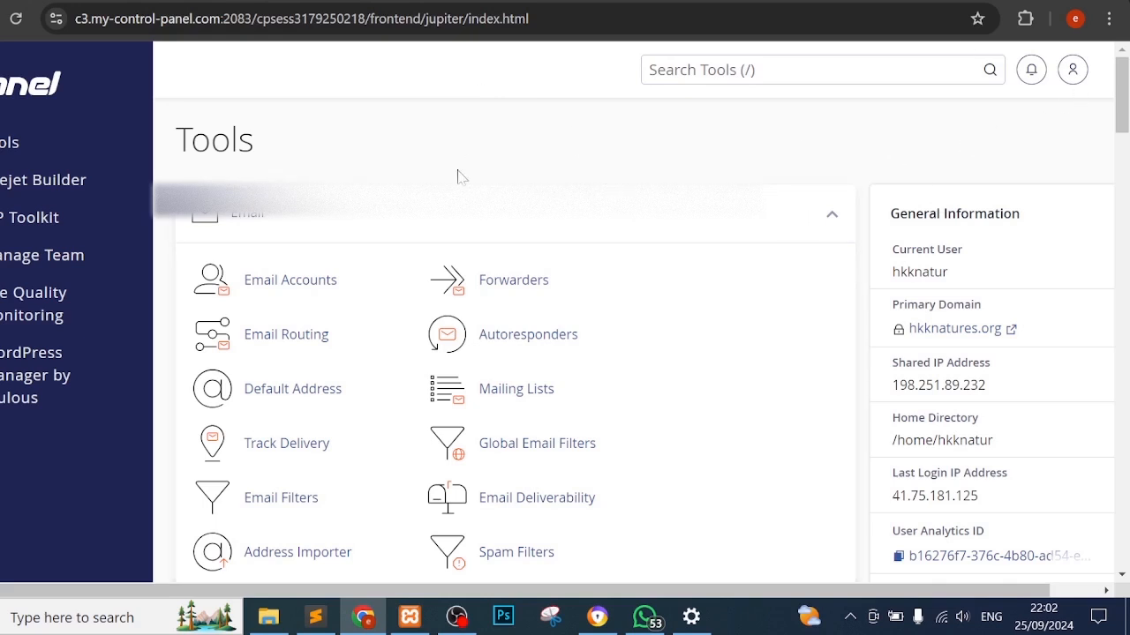
pyautogui.scroll(-1, 575, 226)
pyautogui.scroll(1, 576, 226)
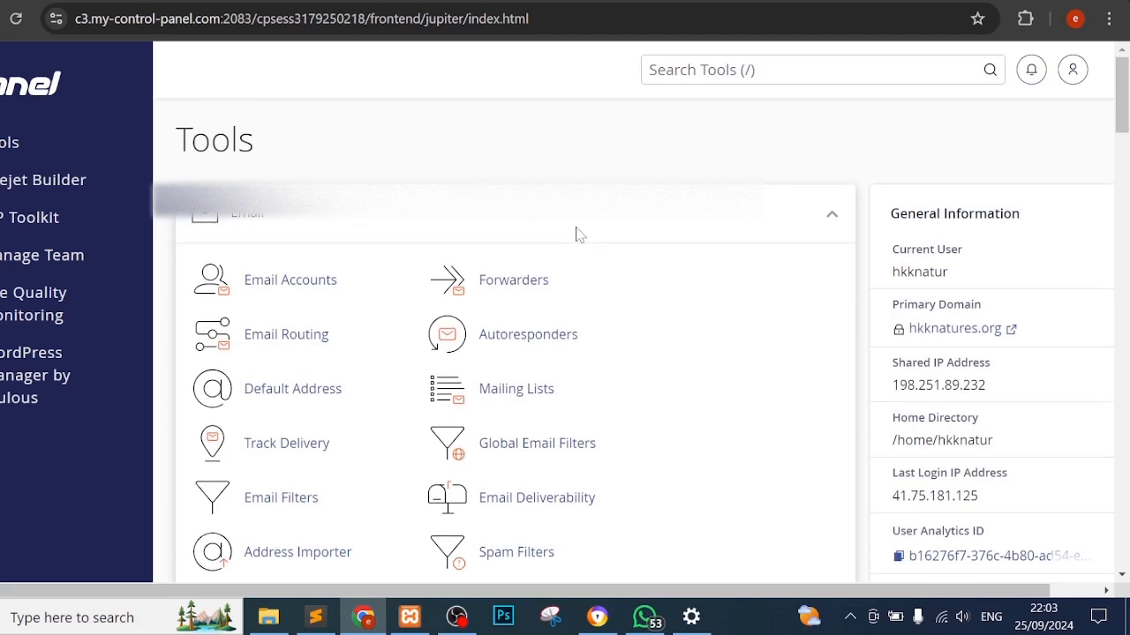